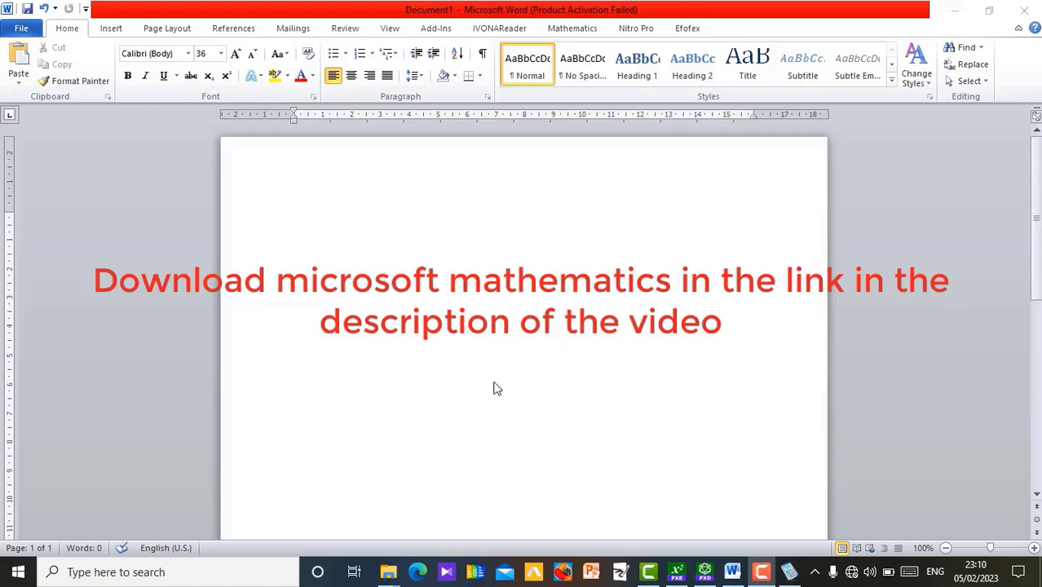
# Open the Microsoft Mathematics folder inside the Efofex folder to view its setup files, and minimise the folder window.
pyautogui.moveTo(386, 575)
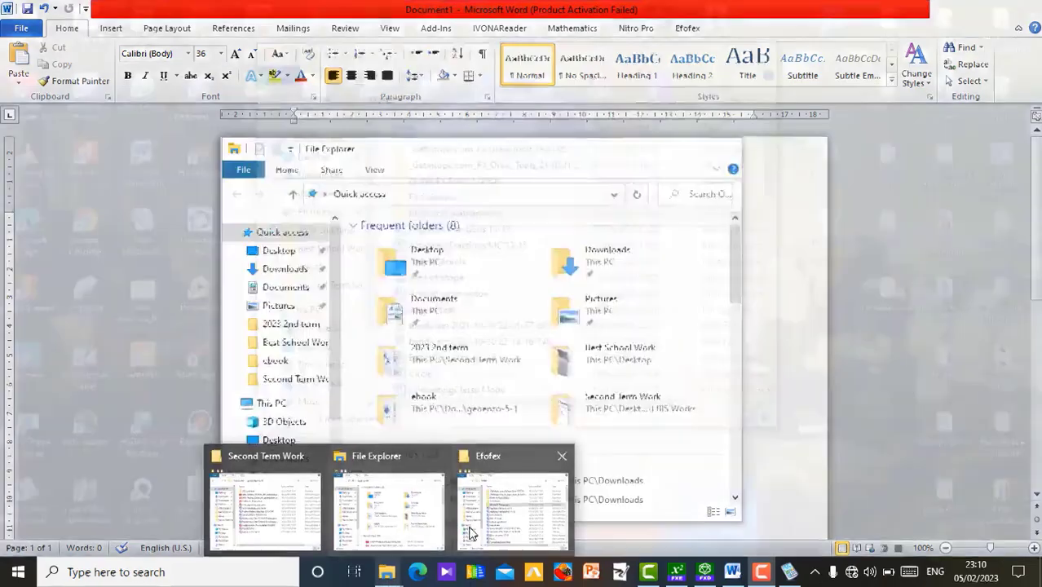
pyautogui.click(489, 513)
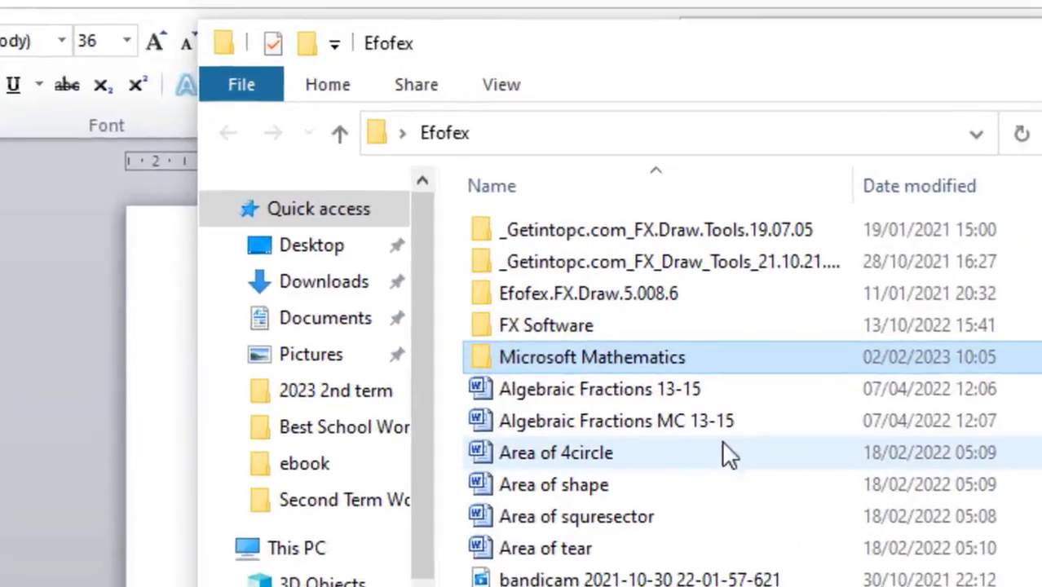
pyautogui.doubleClick(602, 364)
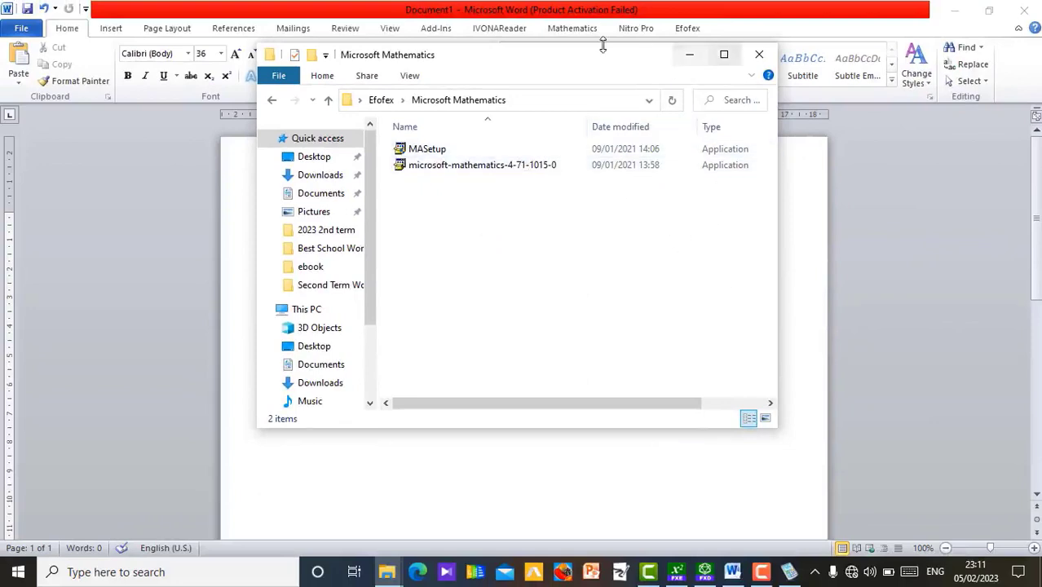
pyautogui.click(689, 55)
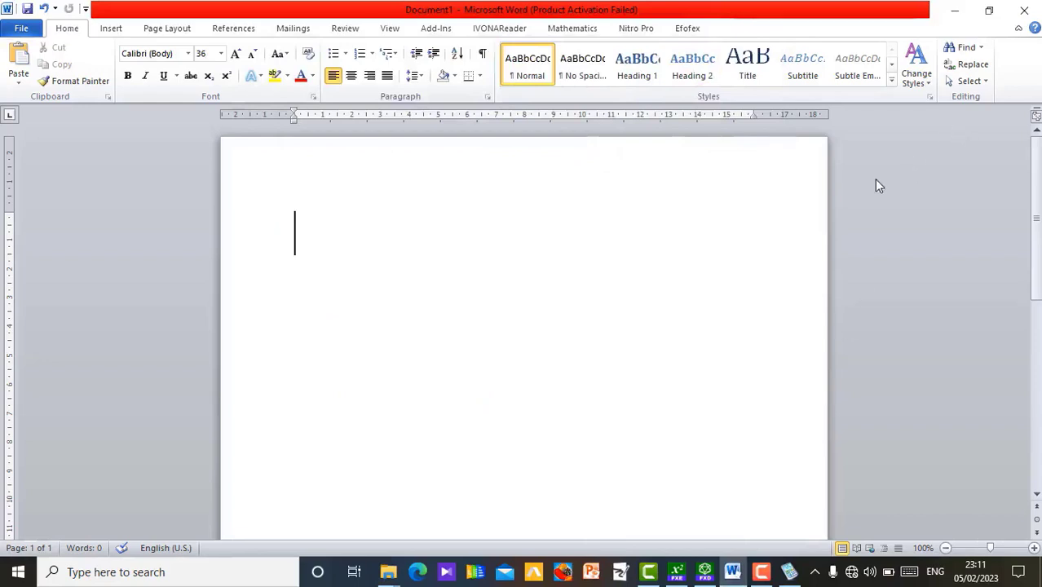
# Minimise the open windows to reach the desktop and open Microsoft Mathematics from its shortcut.
pyautogui.click(955, 11)
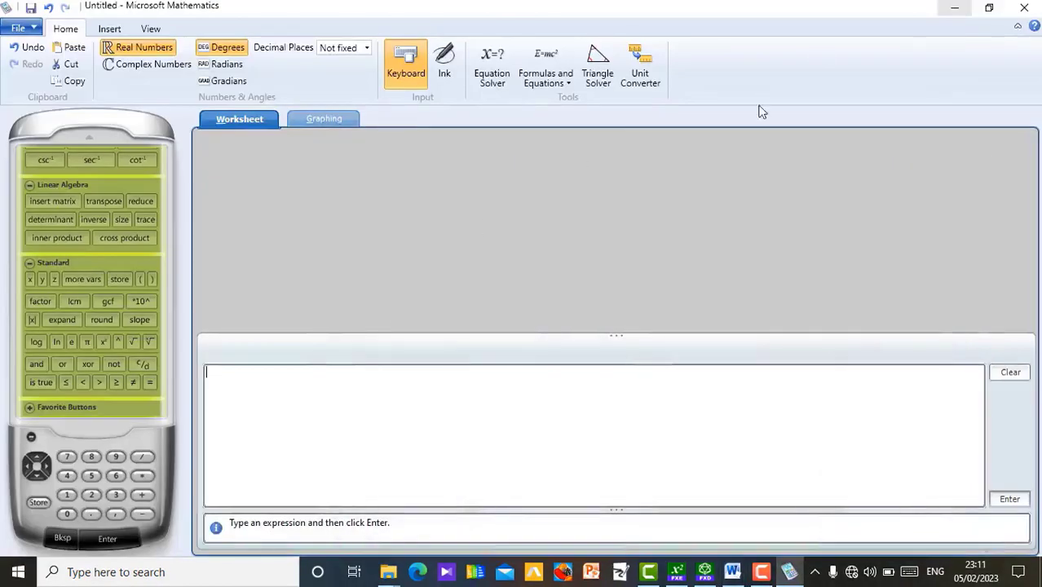
pyautogui.click(955, 10)
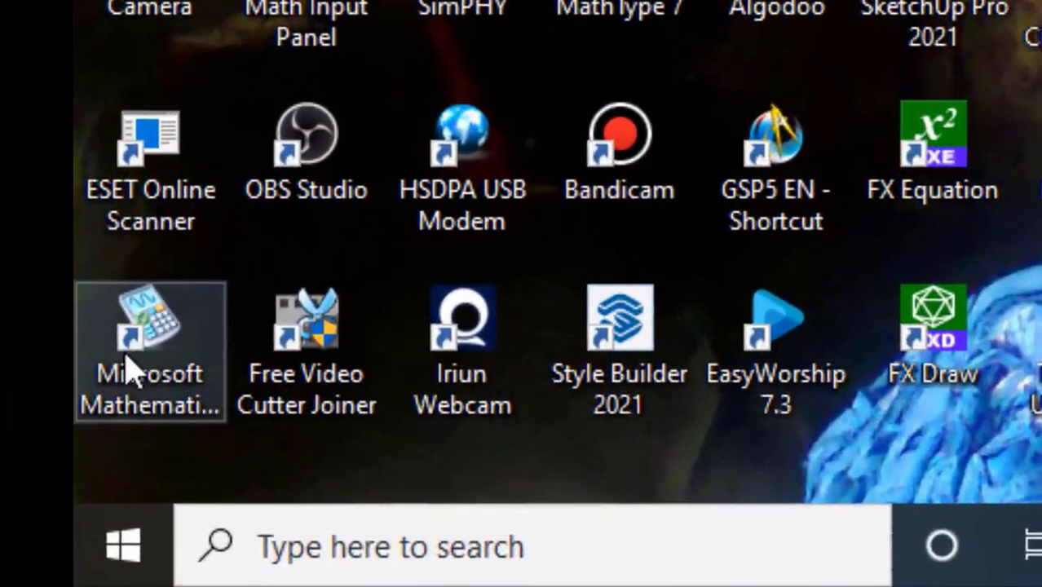
pyautogui.click(159, 361)
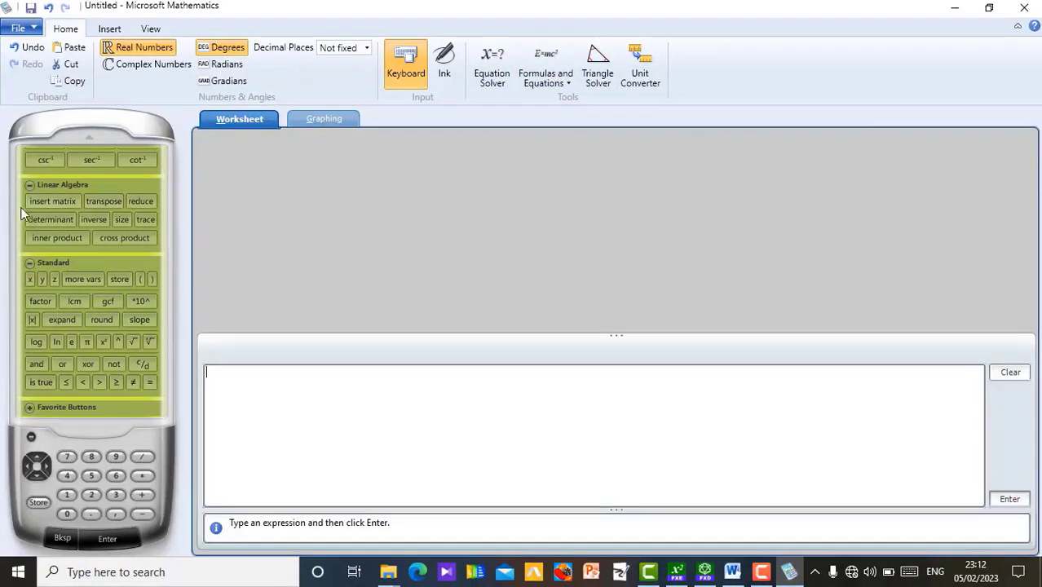
# Collapse the Linear Algebra and Standard groups on the calculator pad.
pyautogui.click(29, 187)
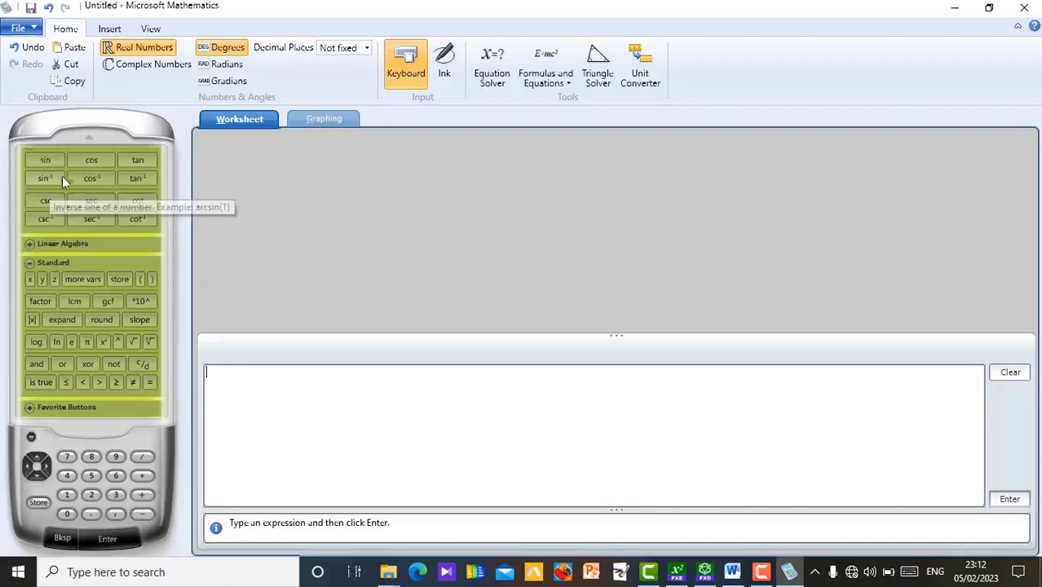
pyautogui.click(31, 244)
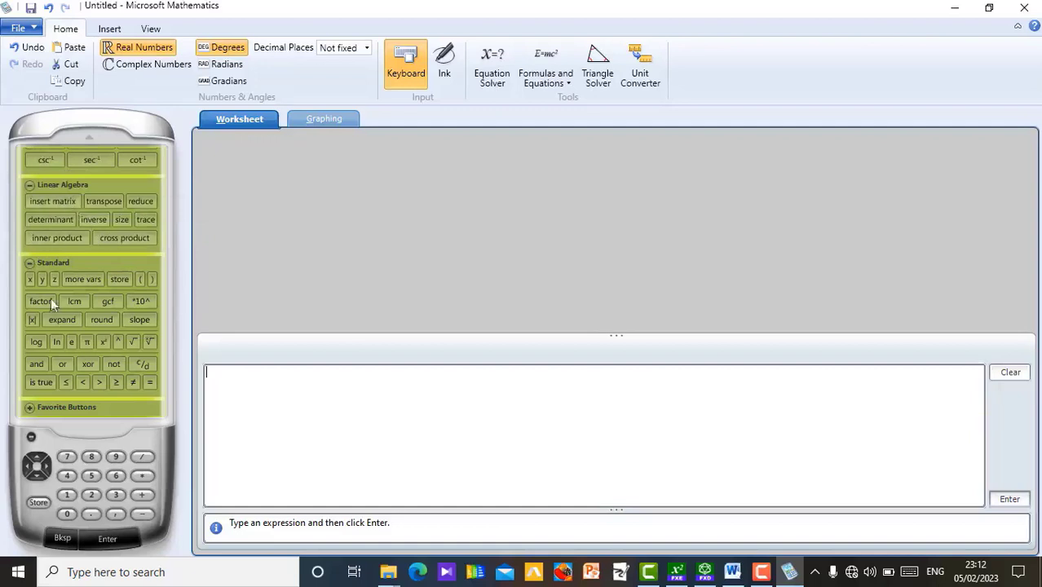
pyautogui.click(29, 262)
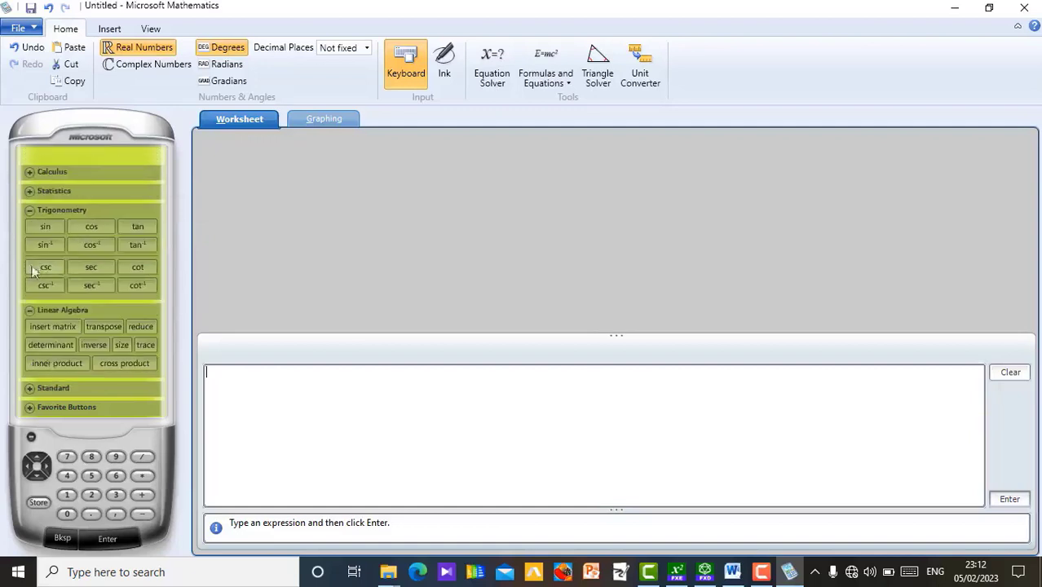
pyautogui.click(30, 310)
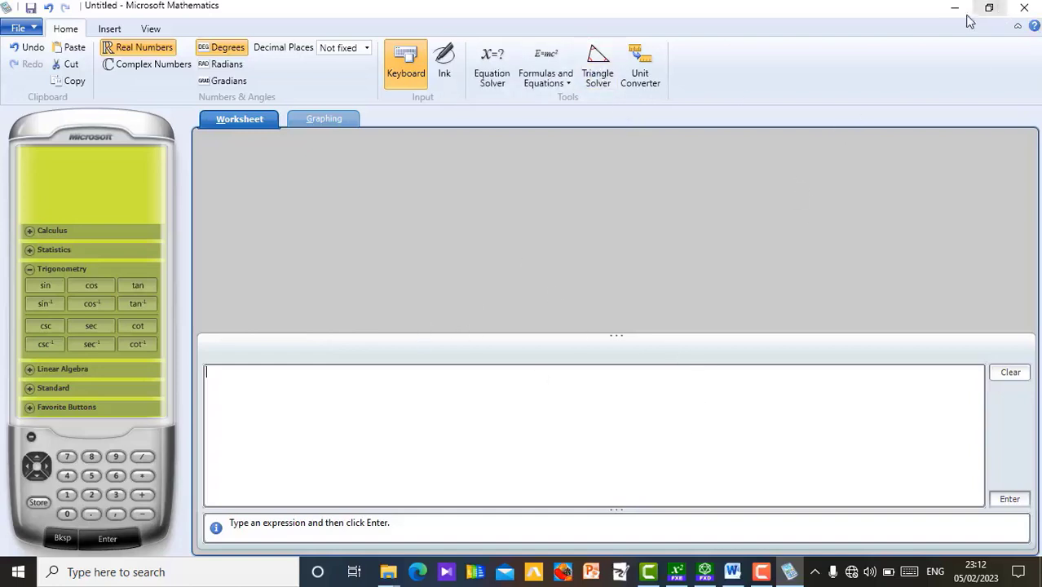
pyautogui.click(732, 571)
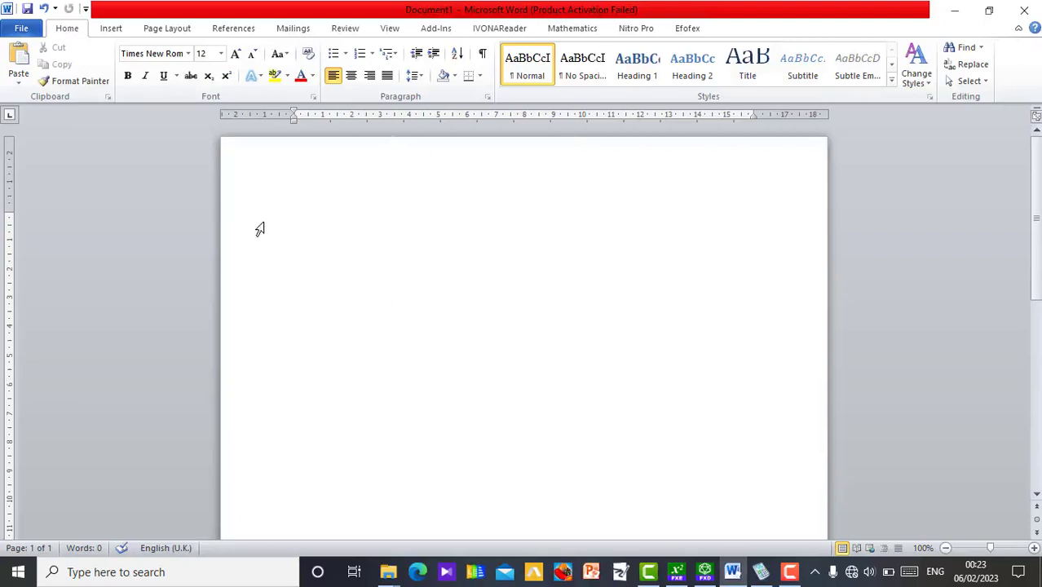
pyautogui.click(575, 29)
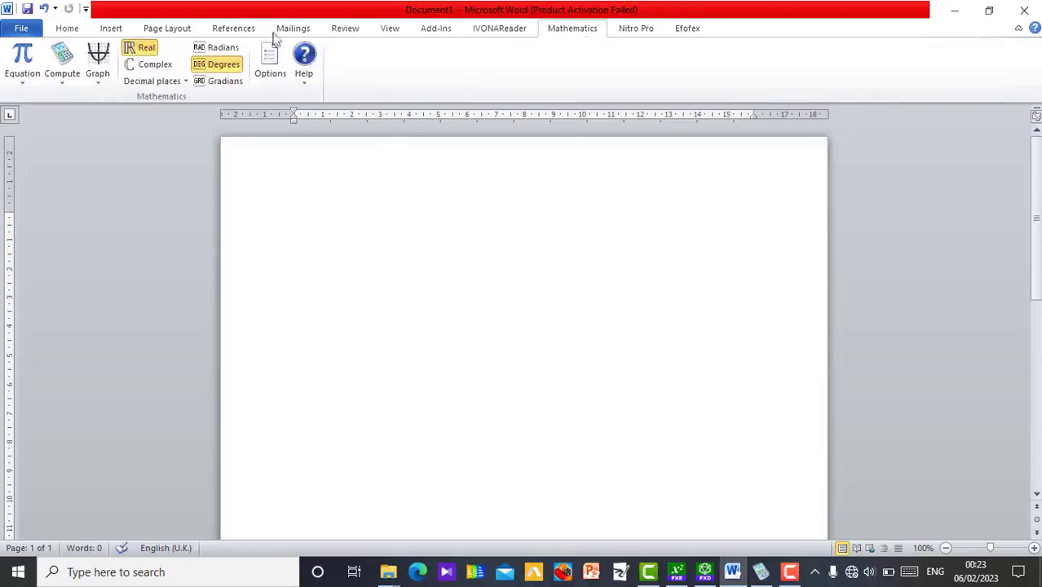
pyautogui.click(22, 64)
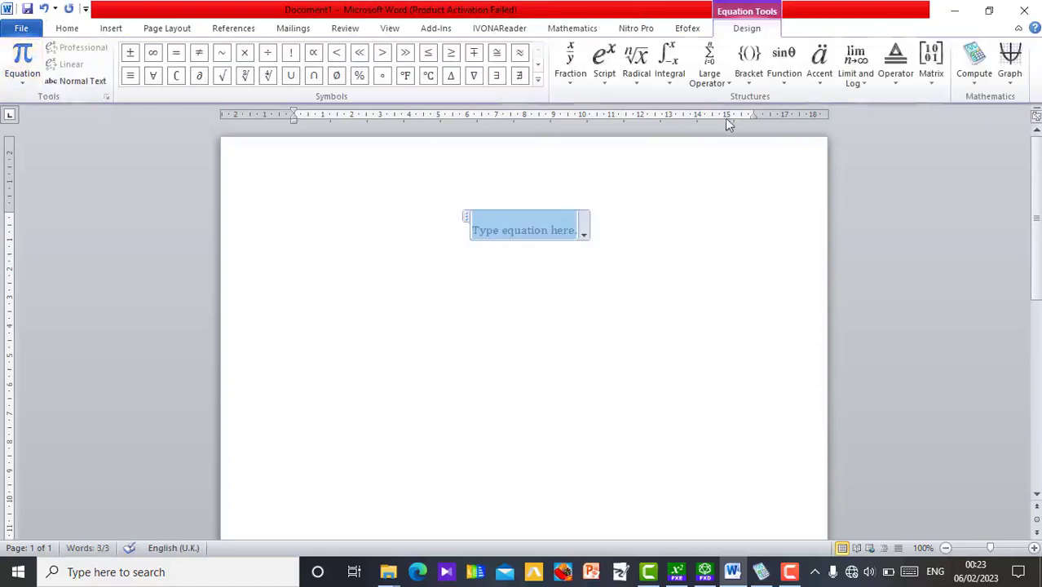
pyautogui.click(933, 81)
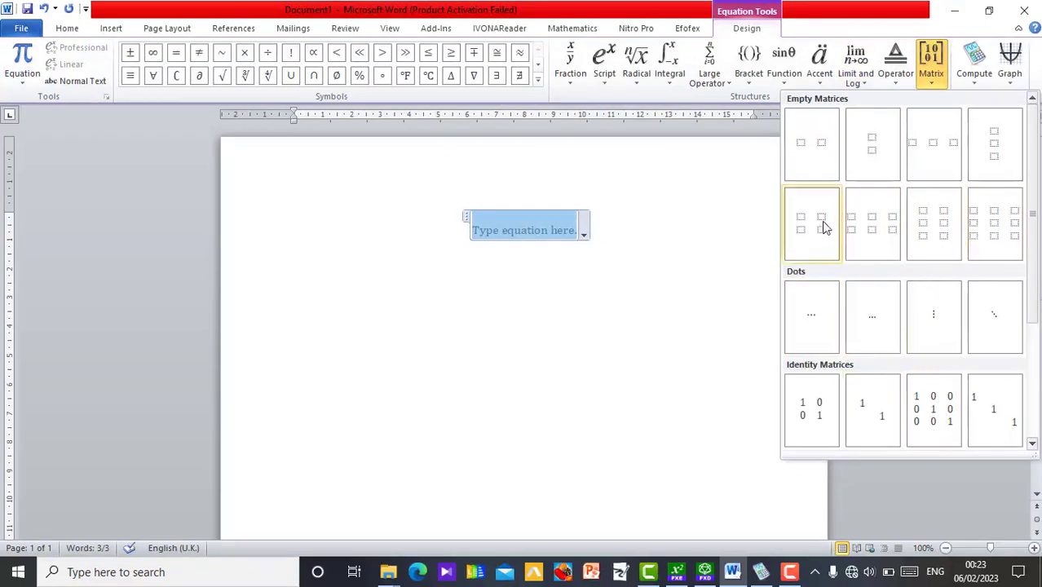
pyautogui.click(616, 233)
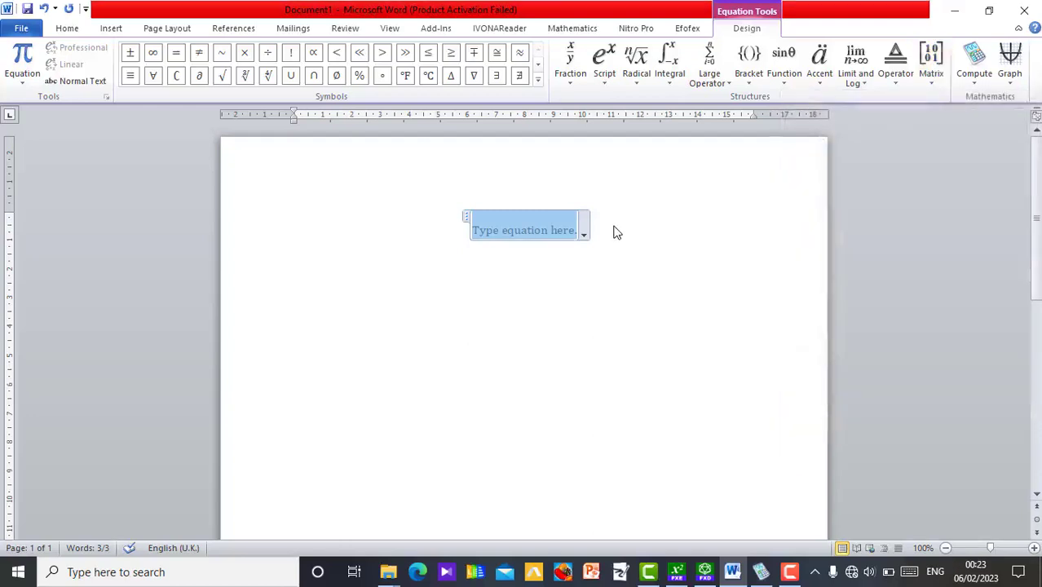
pyautogui.press('Delete')
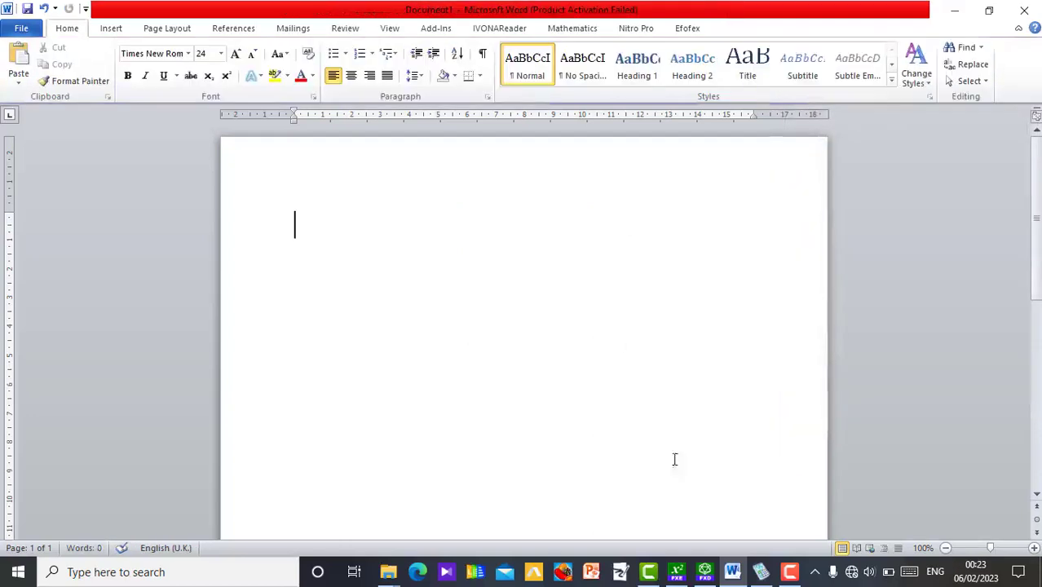
# Switch to FX Equation, clear the existing int expression and enter the column matrix (2,3).
pyautogui.click(676, 571)
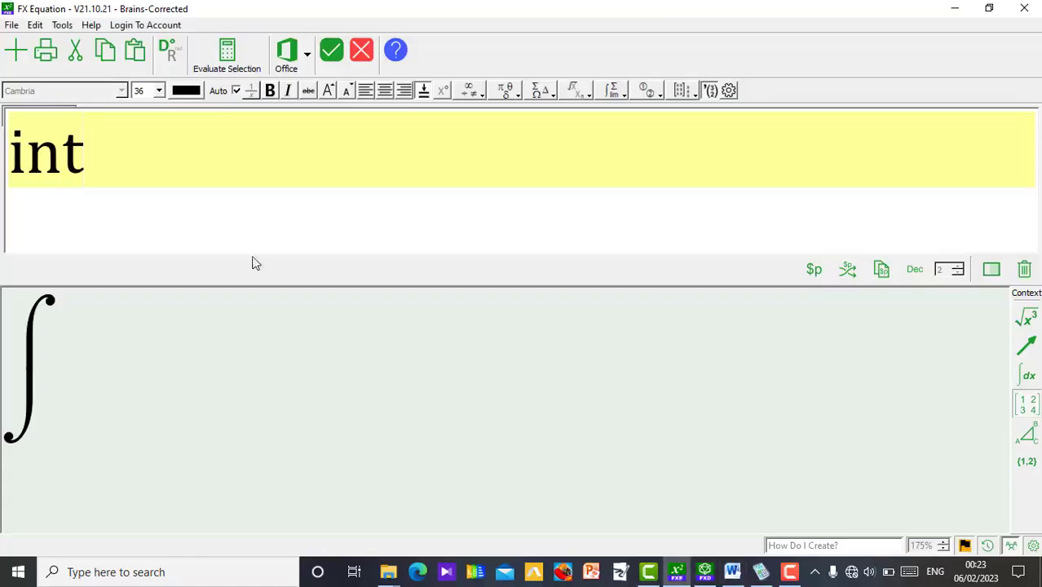
pyautogui.press('BackSpace')
pyautogui.press('BackSpace')
pyautogui.press('BackSpace')
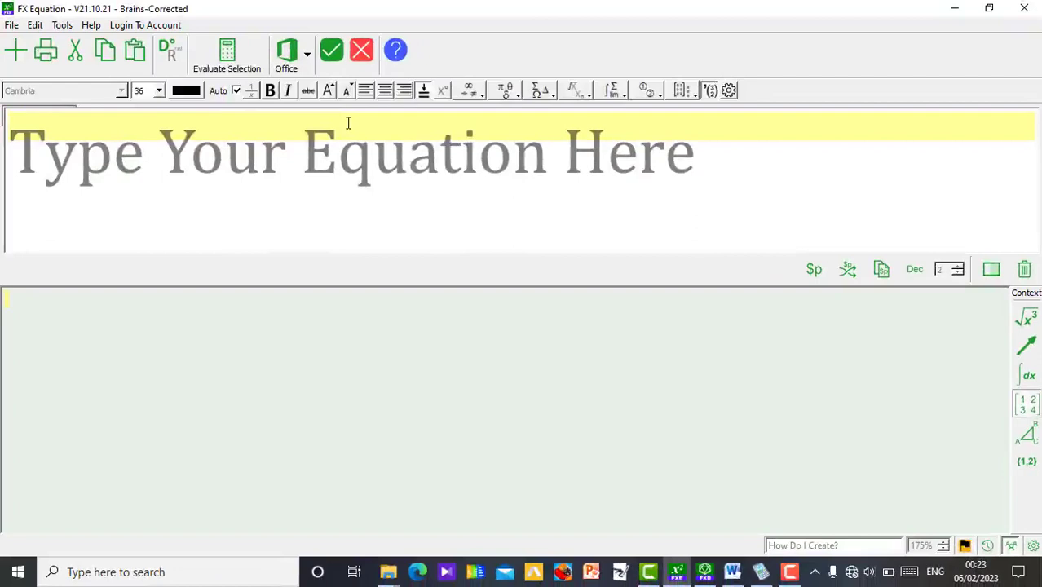
pyautogui.write('()')
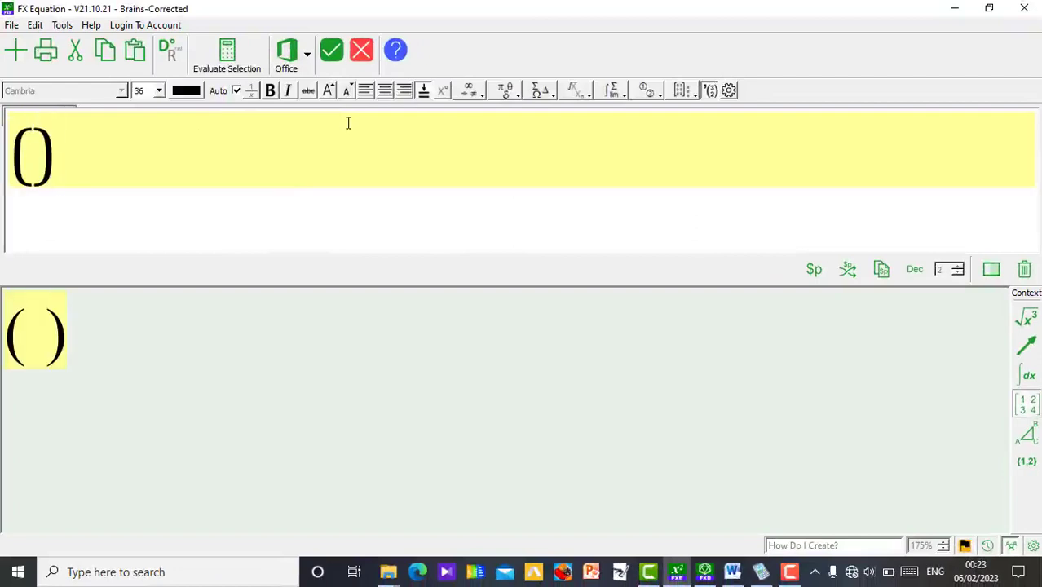
pyautogui.write('2,3')
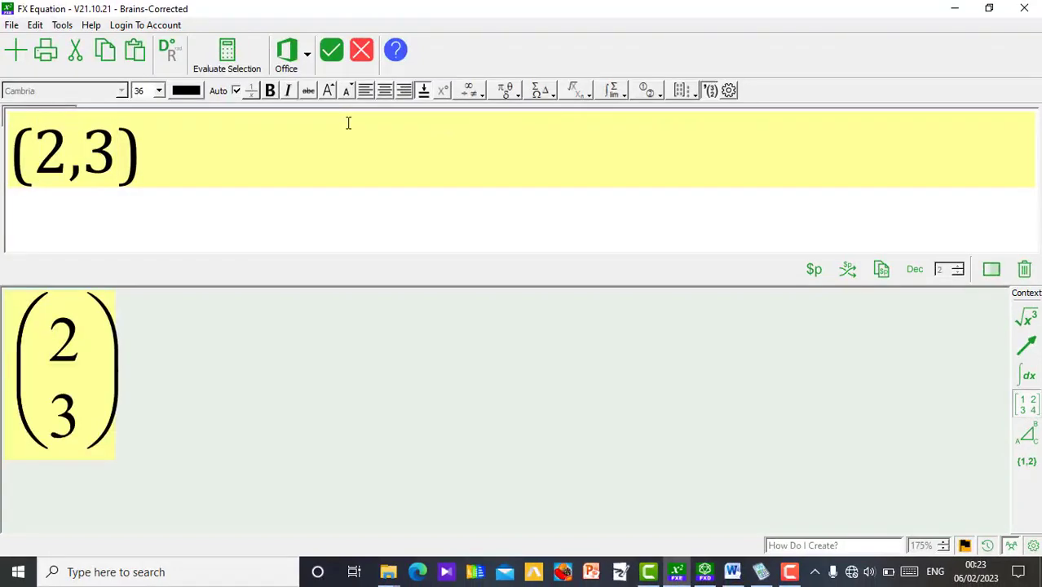
# Try the entries 2 4 6 4,6 inside the parentheses, and restore the column 2,3.
pyautogui.press('BackSpace')
pyautogui.press('BackSpace')
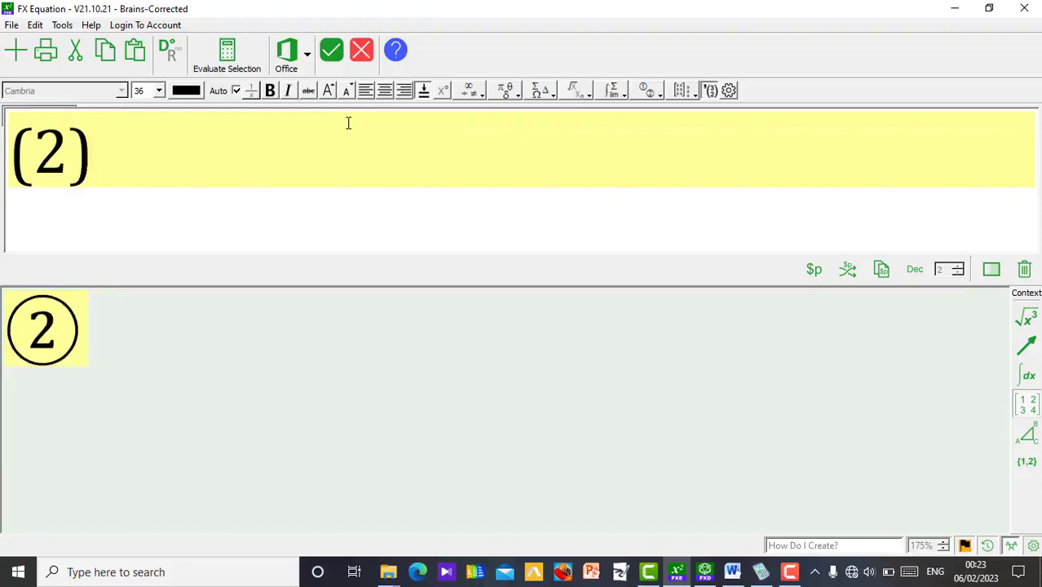
pyautogui.write('4')
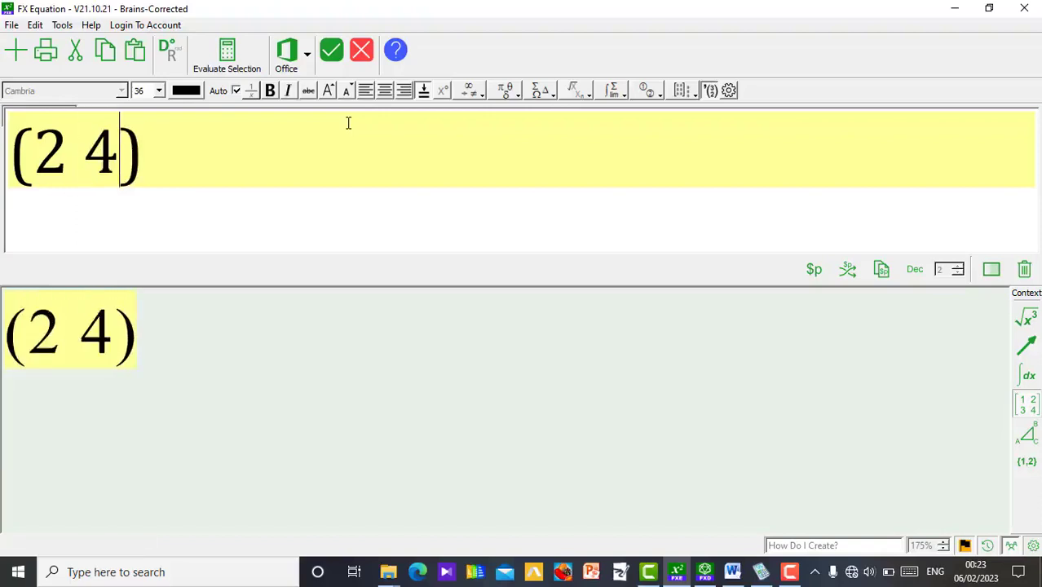
pyautogui.write(' 6')
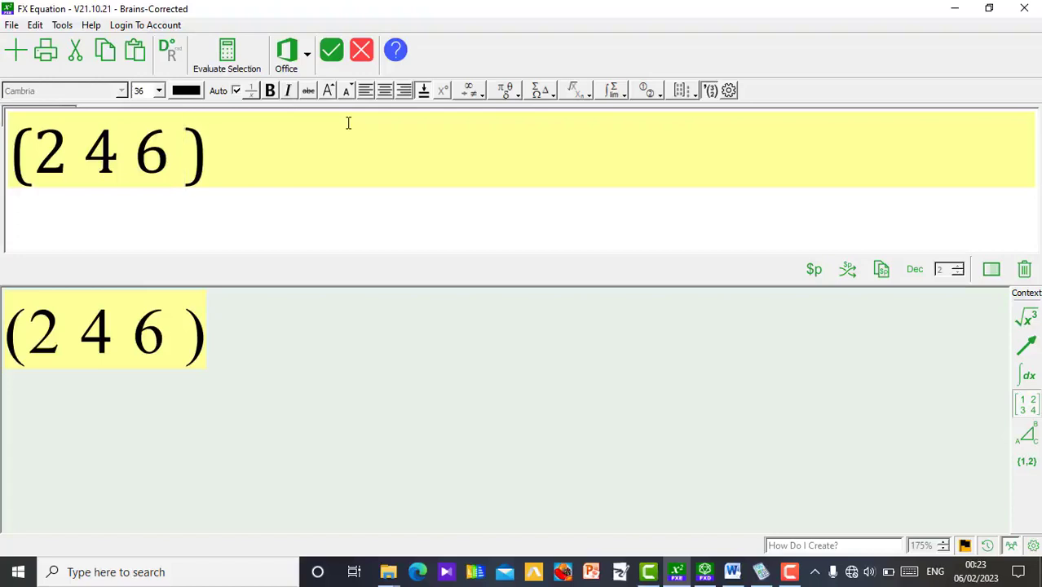
pyautogui.write('4,6')
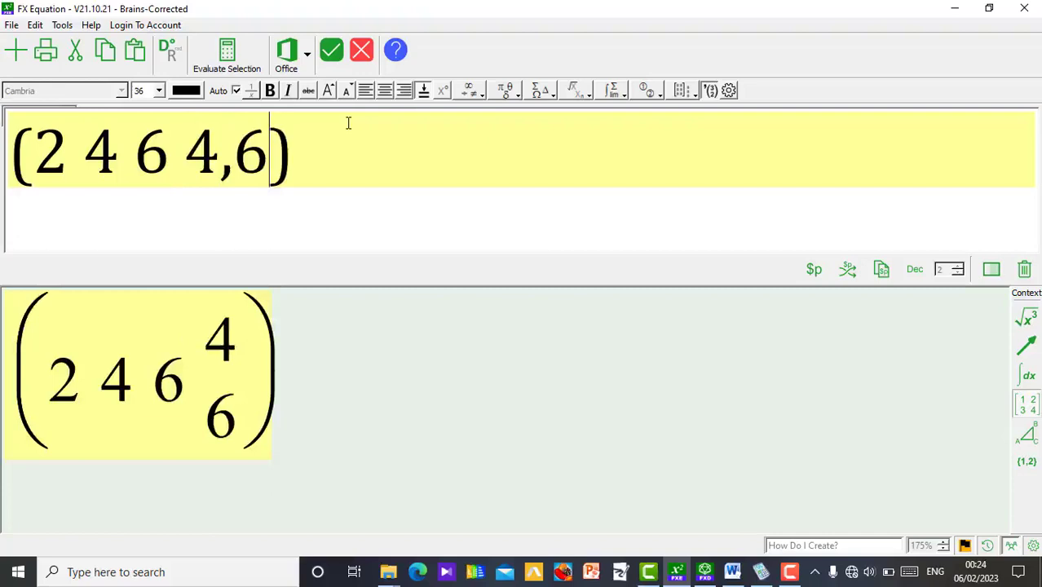
pyautogui.press('BackSpace')
pyautogui.press('BackSpace')
pyautogui.press('BackSpace')
pyautogui.press('BackSpace')
pyautogui.press('BackSpace')
pyautogui.press('BackSpace')
pyautogui.press('BackSpace')
pyautogui.press('BackSpace')
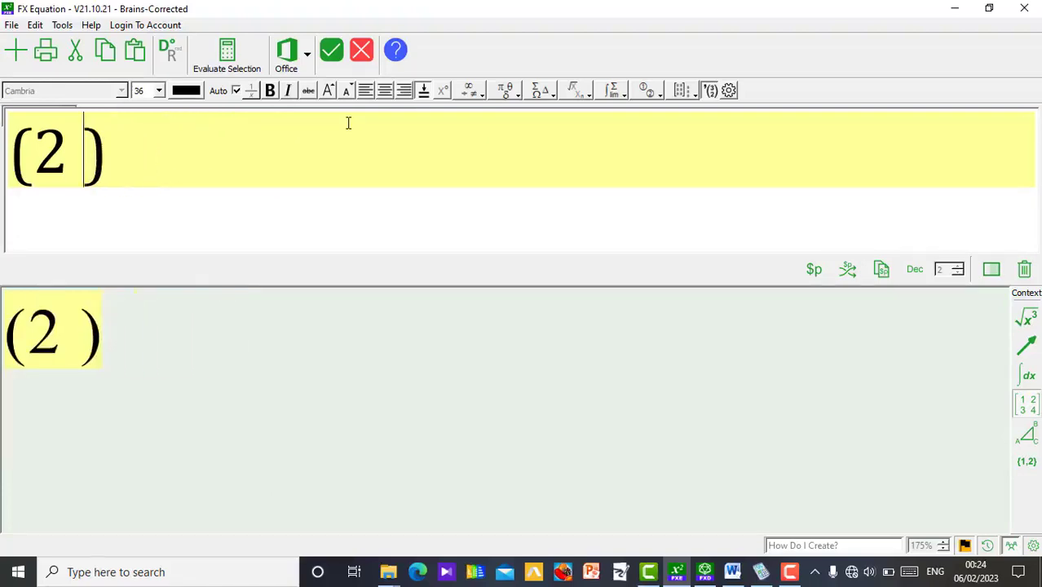
pyautogui.write(',3')
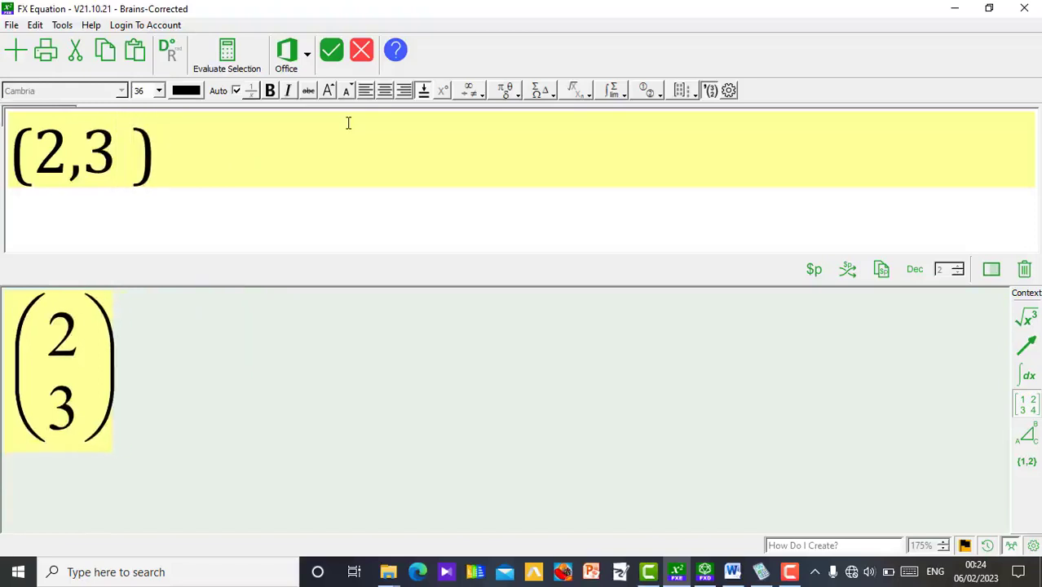
# Add a second column 5,6 to the first matrix and append a plus sign with the matrix (1,2 3,7).
pyautogui.write(' 5,6')
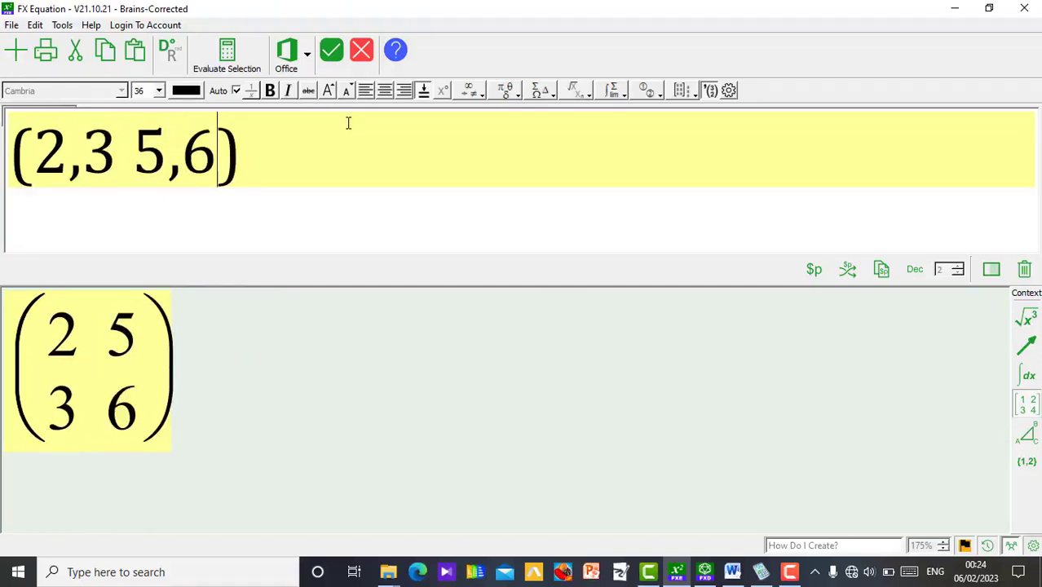
pyautogui.press('Right')
pyautogui.write('+')
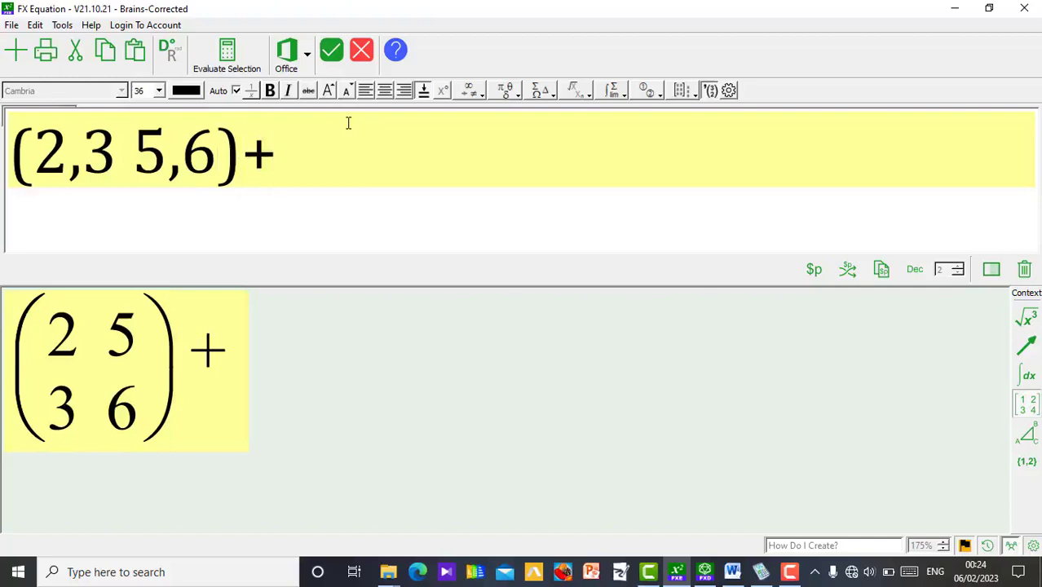
pyautogui.write('()')
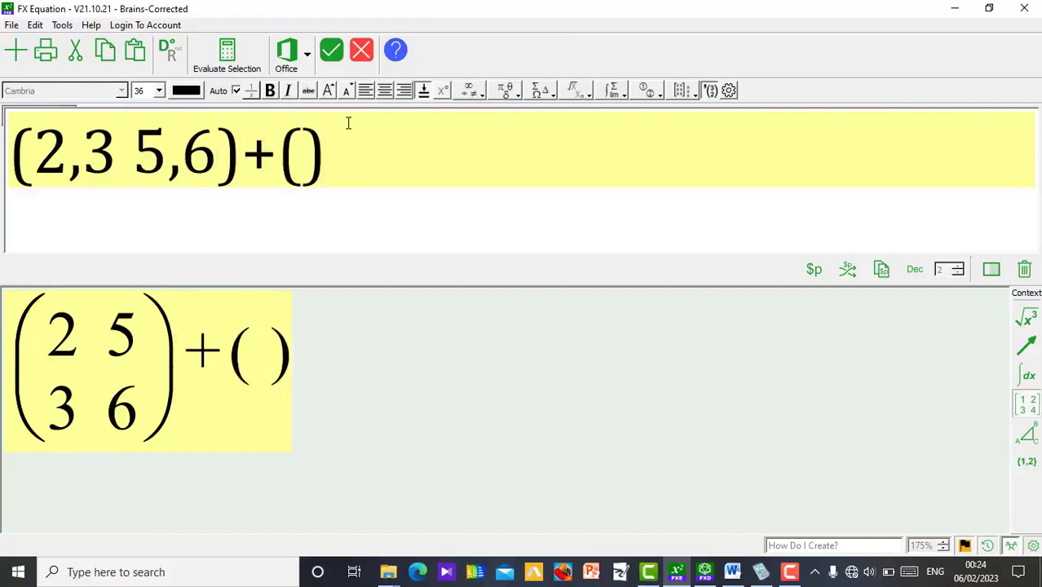
pyautogui.write('1,2')
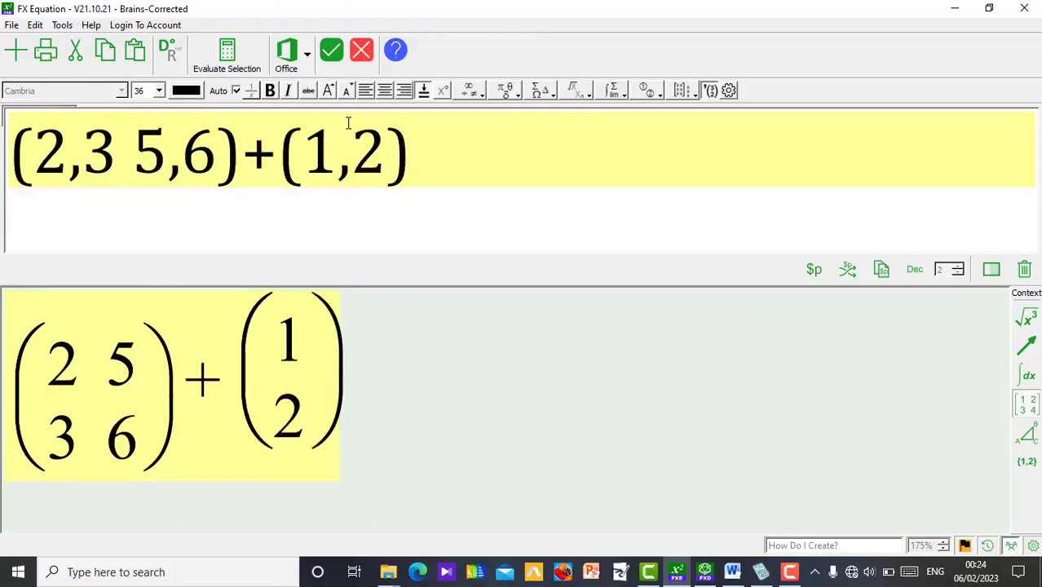
pyautogui.write(' 3,7')
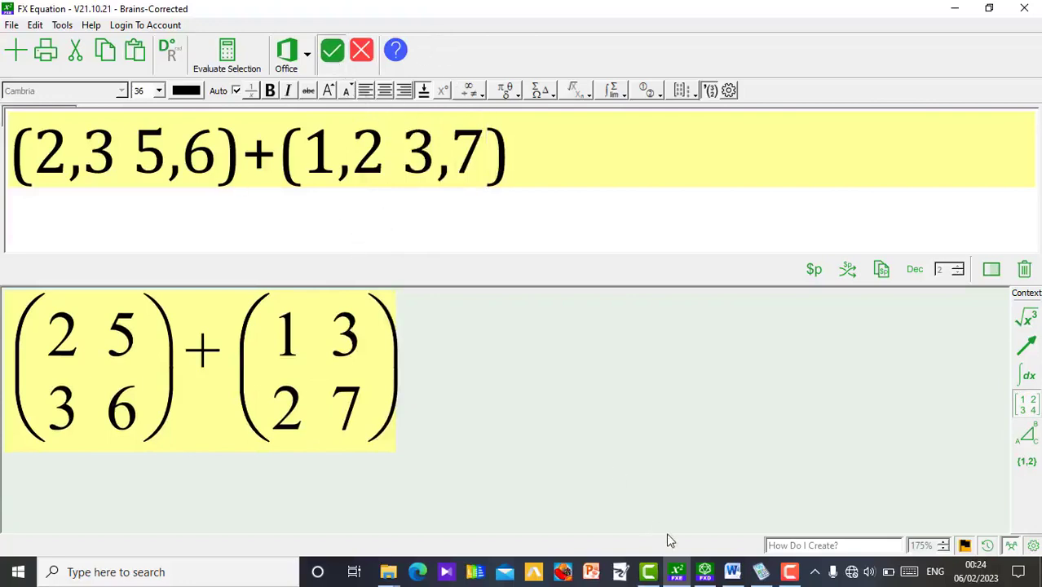
# Switch to Word and paste the copied matrix sum into the blank document.
pyautogui.click(732, 573)
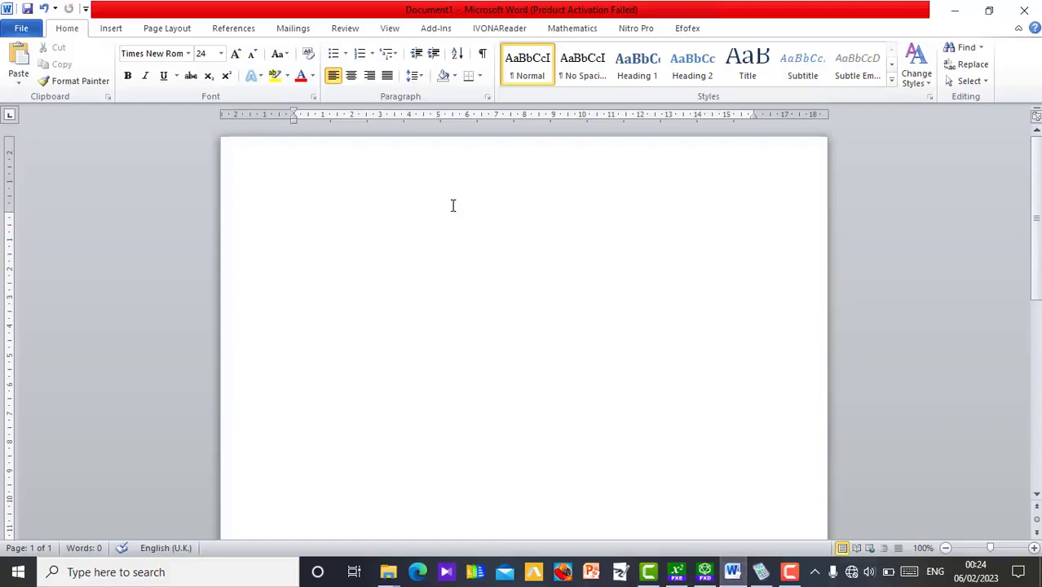
pyautogui.hotkey('ctrl', 'v')
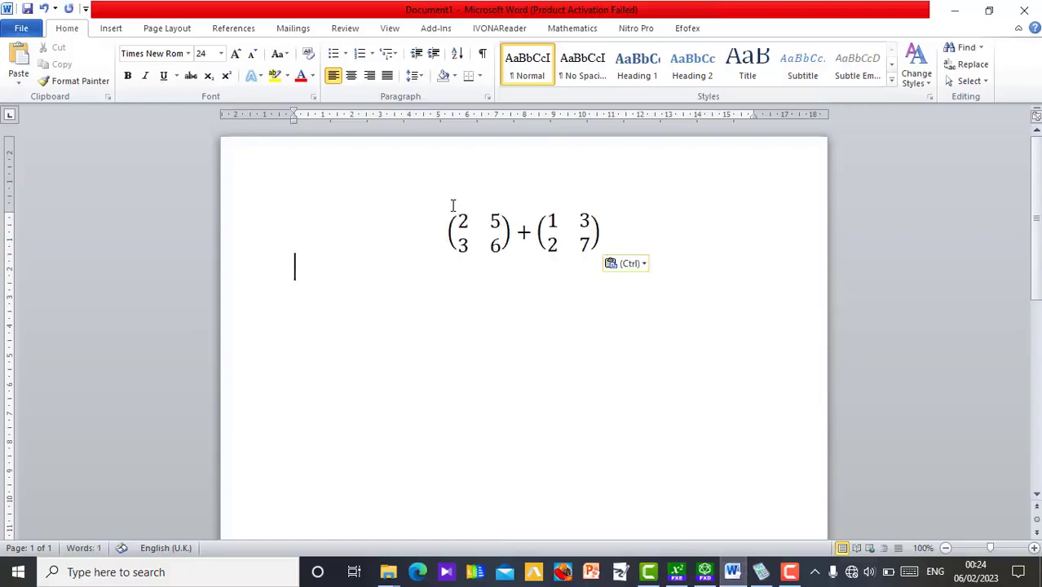
# Calculate the matrix sum with the Mathematics add-in and join the result to the expression with an equals sign.
pyautogui.click(550, 232)
pyautogui.click(573, 31)
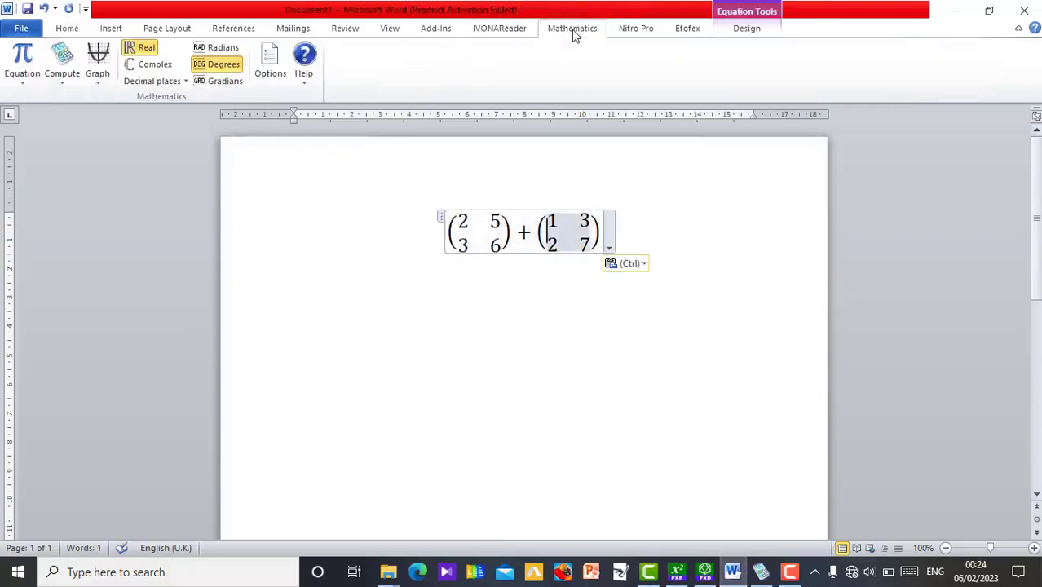
pyautogui.click(63, 84)
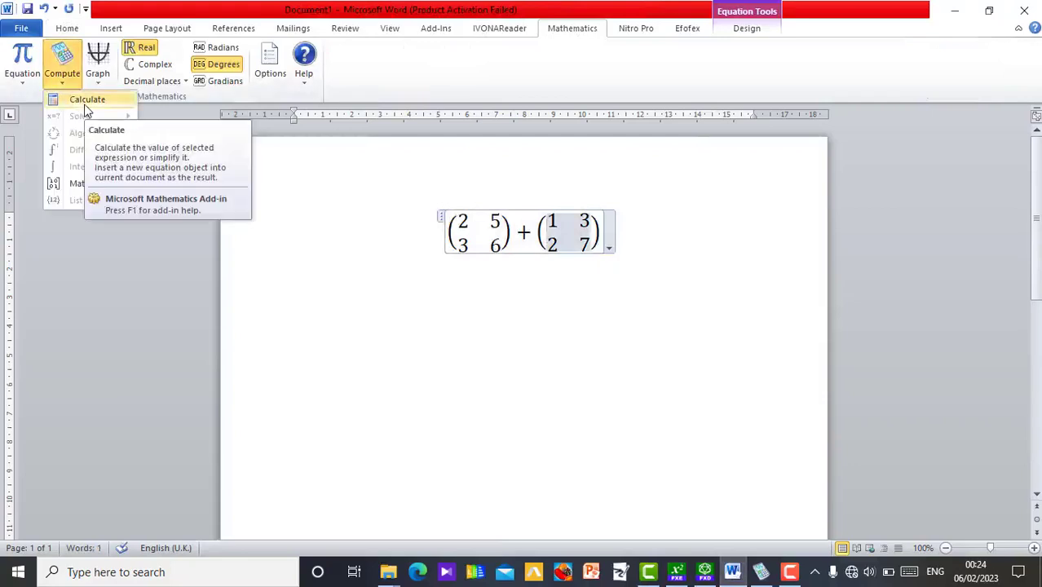
pyautogui.moveTo(124, 184)
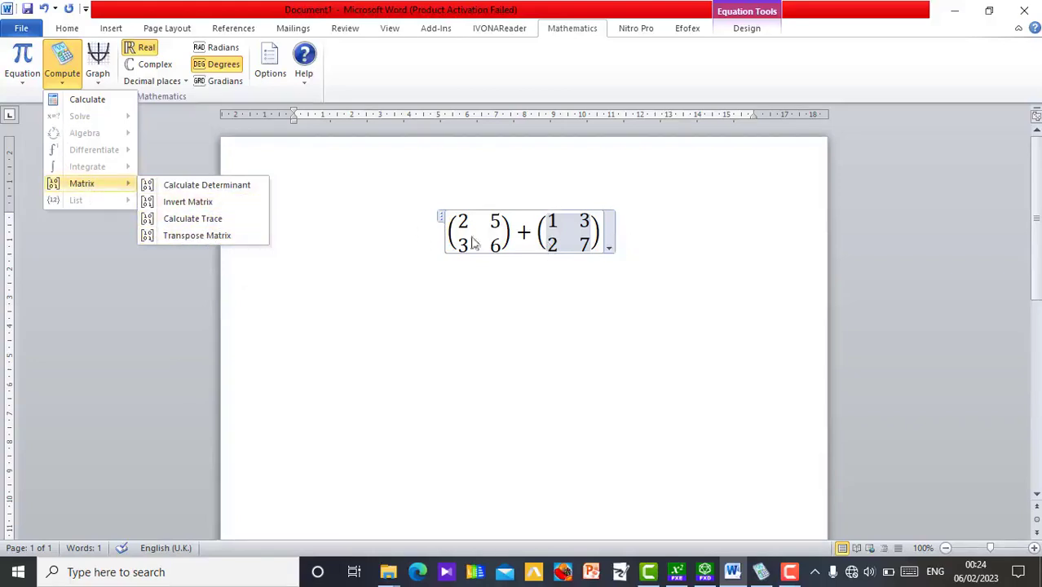
pyautogui.click(84, 103)
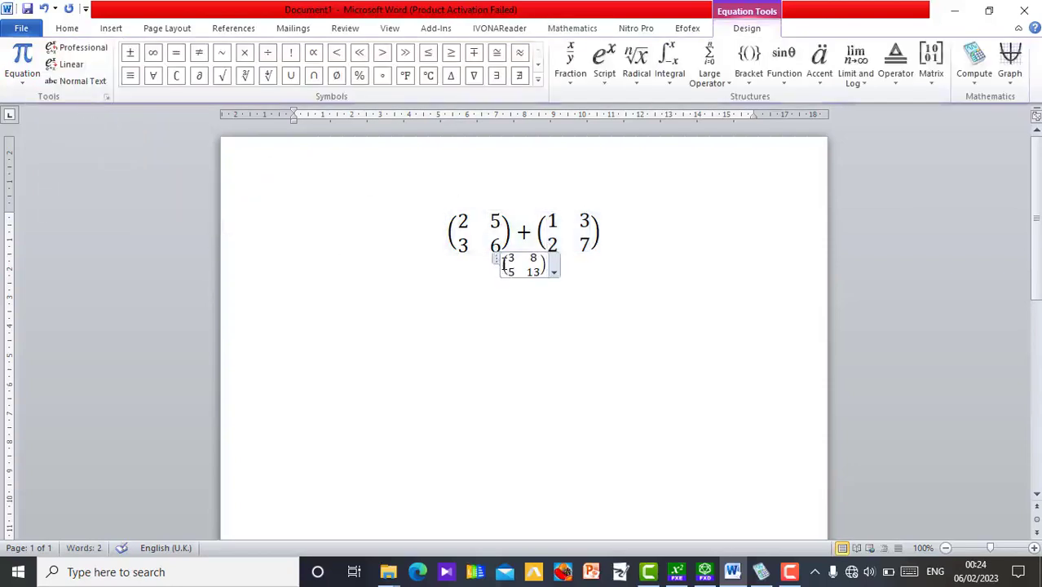
pyautogui.write('=')
pyautogui.press('Left')
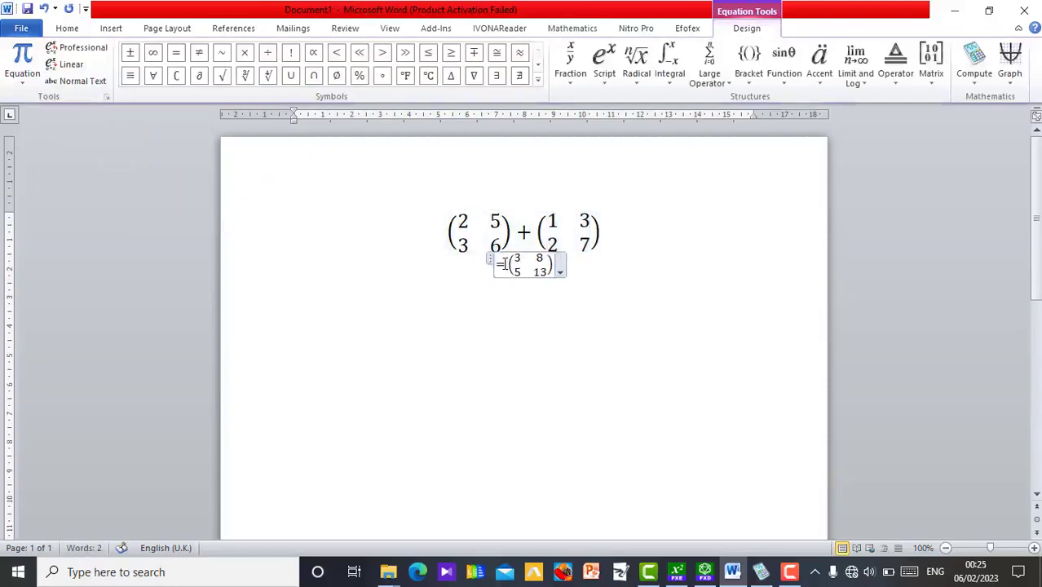
pyautogui.press('BackSpace')
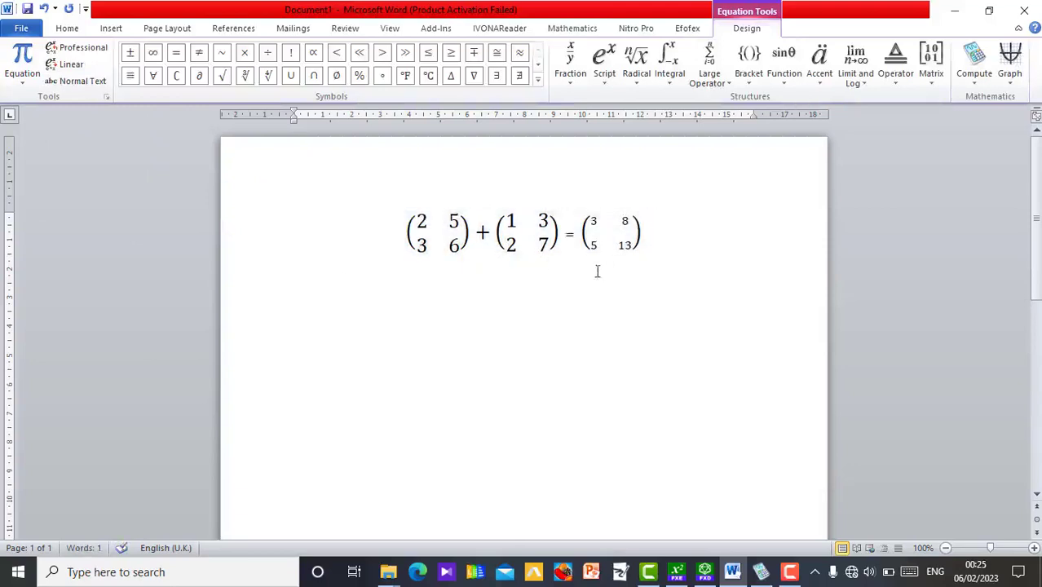
# Replace the plus sign between the two matrices with a minus sign.
pyautogui.click(563, 233)
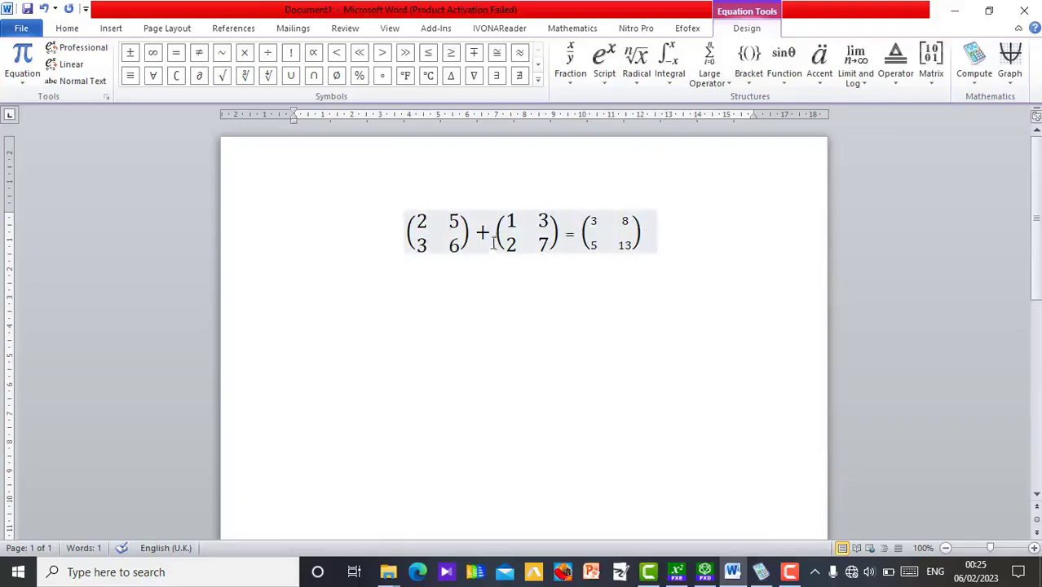
pyautogui.click(493, 243)
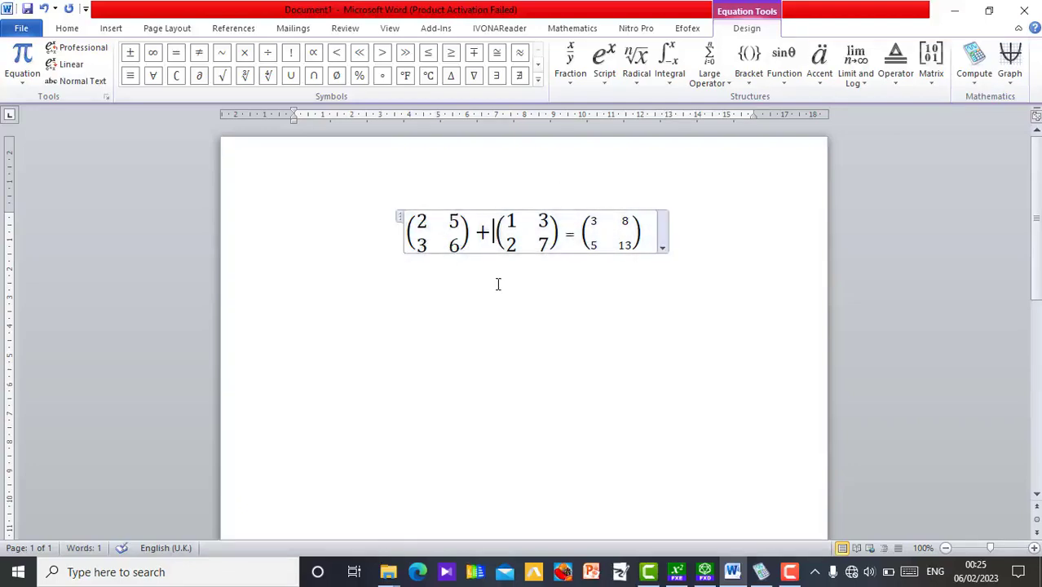
pyautogui.press('BackSpace')
pyautogui.write('-')
# Run the Algebra Test computation on the modified matrix equation.
pyautogui.click(974, 80)
pyautogui.moveTo(983, 135)
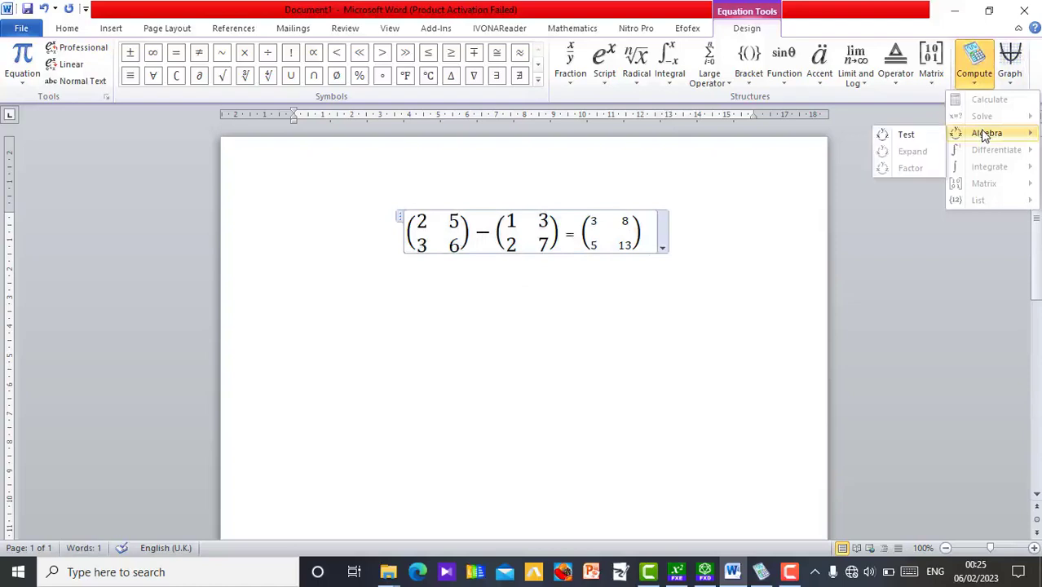
pyautogui.click(917, 137)
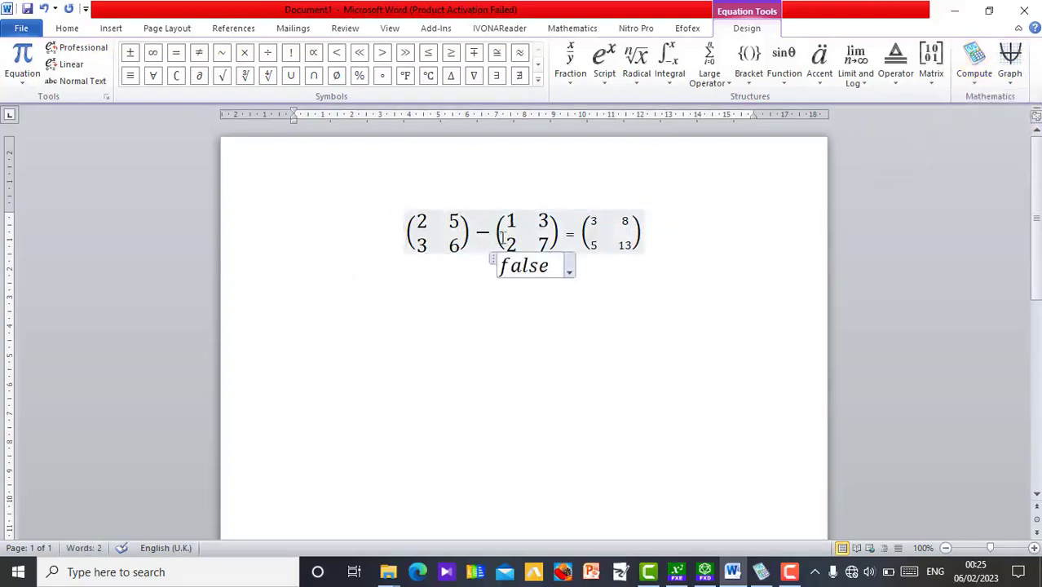
# Delete the equals sign and the old result matrix from the equation, and clear the test result "false" beneath it.
pyautogui.click(640, 237)
pyautogui.press('BackSpace')
pyautogui.press('BackSpace')
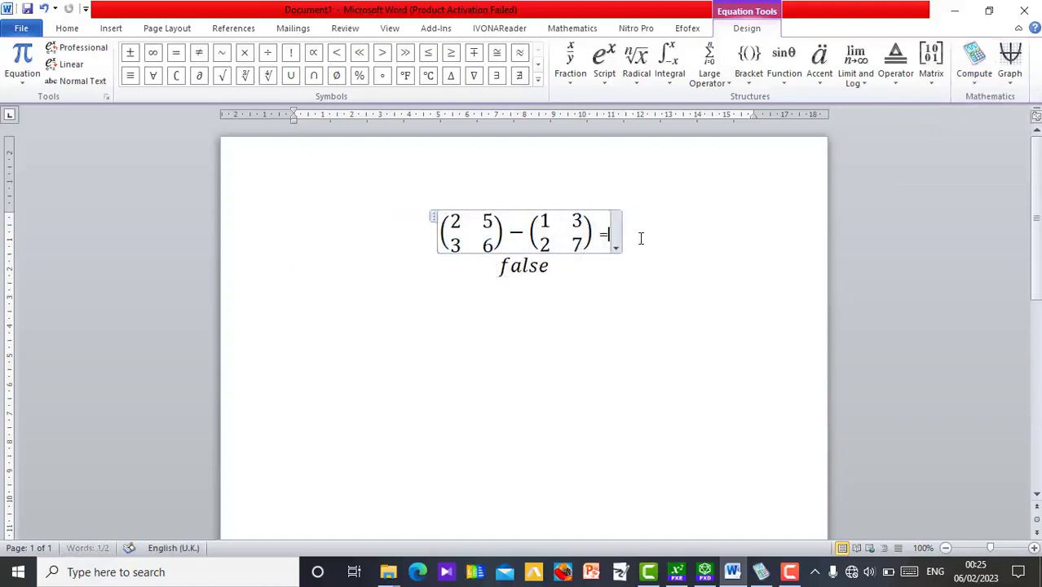
pyautogui.press('BackSpace')
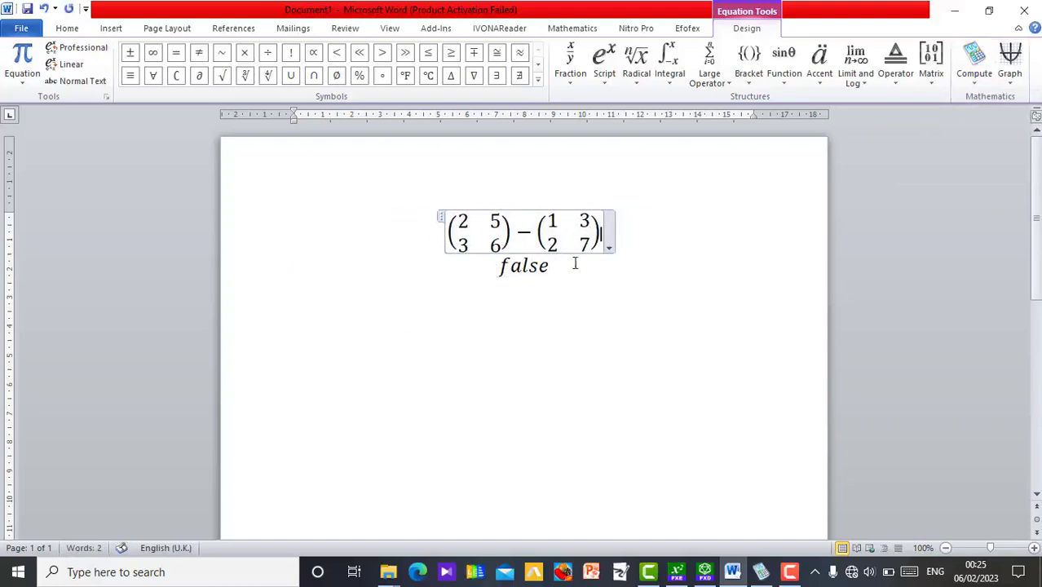
pyautogui.click(560, 267)
pyautogui.press('BackSpace')
pyautogui.press('BackSpace')
pyautogui.press('BackSpace')
pyautogui.press('BackSpace')
pyautogui.press('BackSpace')
pyautogui.press('BackSpace')
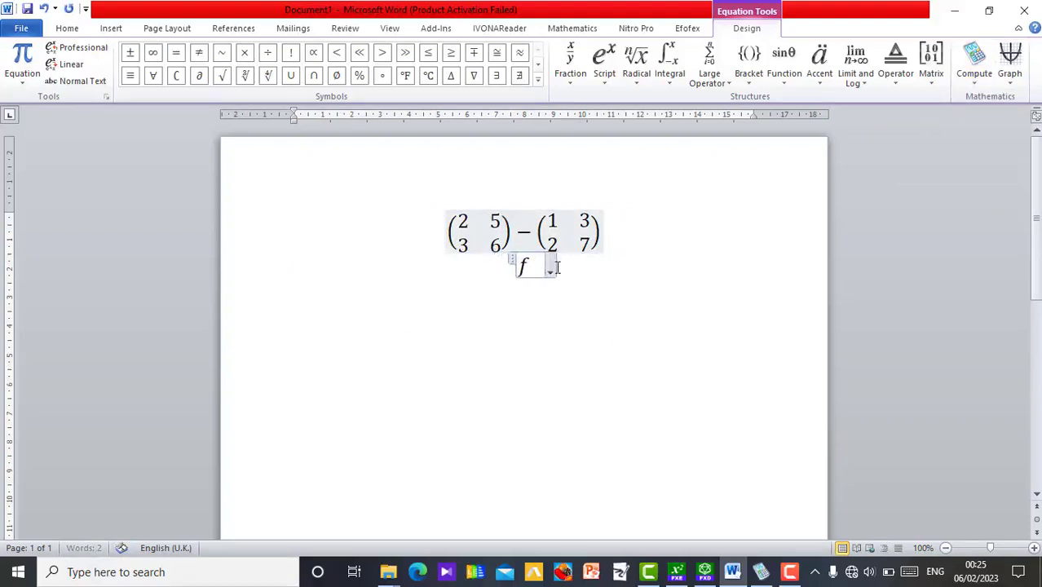
# Calculate the matrix difference and join the result to the expression with an equals sign.
pyautogui.click(559, 223)
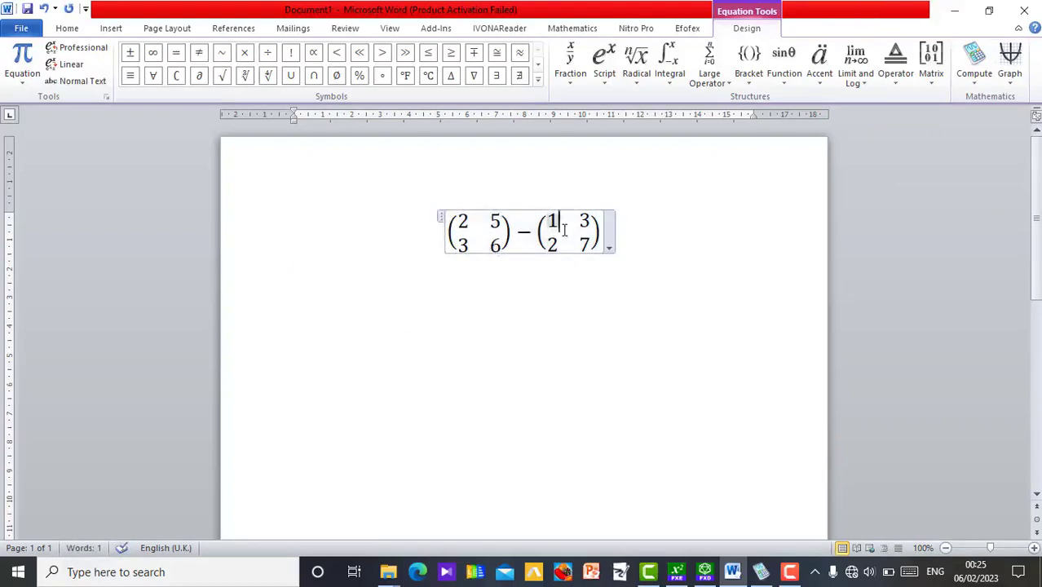
pyautogui.click(970, 83)
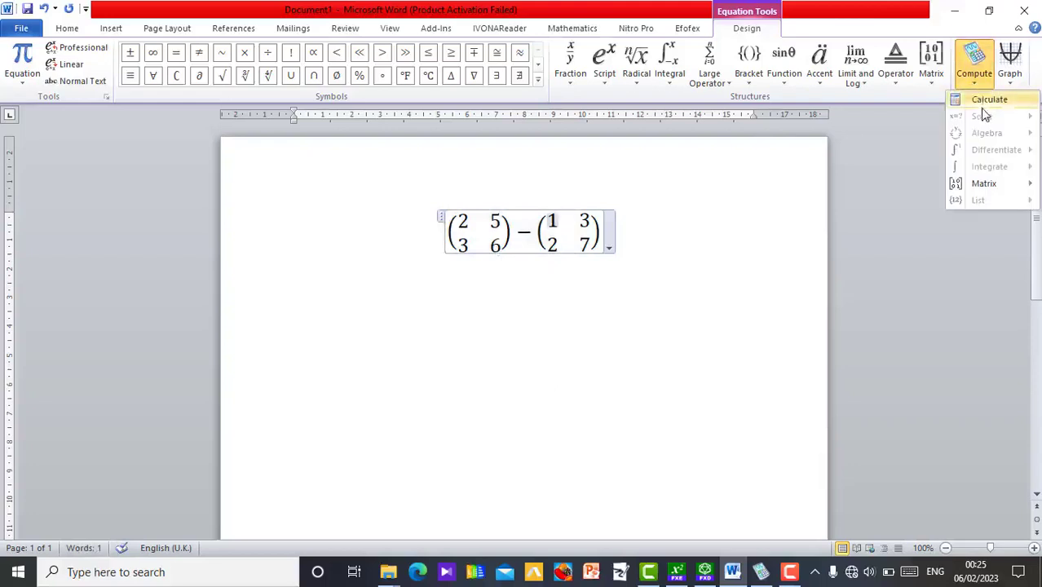
pyautogui.click(980, 102)
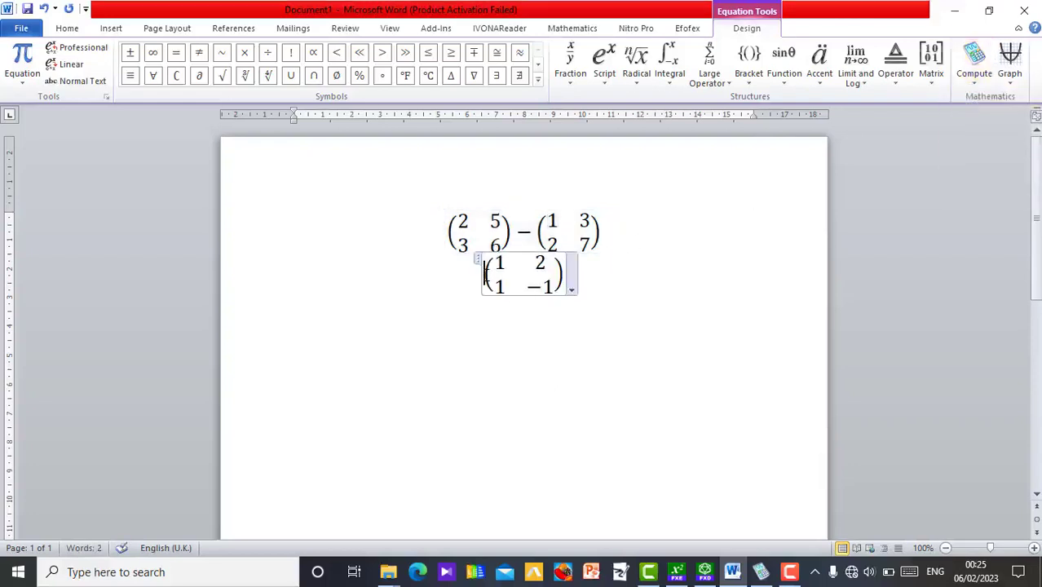
pyautogui.write('=')
pyautogui.press('Left')
pyautogui.press('BackSpace')
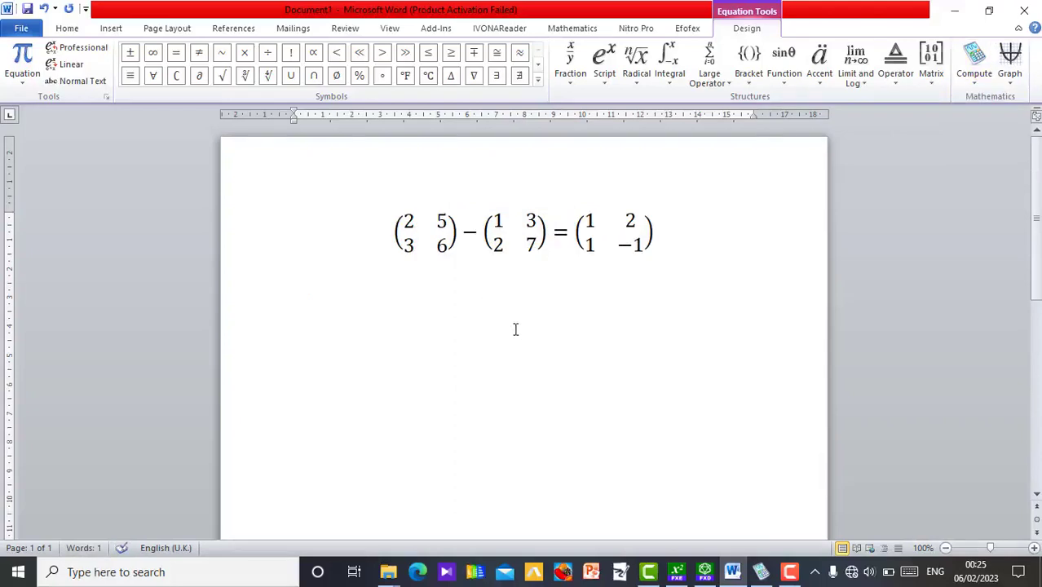
# Start a new line below the subtraction equation.
pyautogui.click(667, 241)
pyautogui.press('Right')
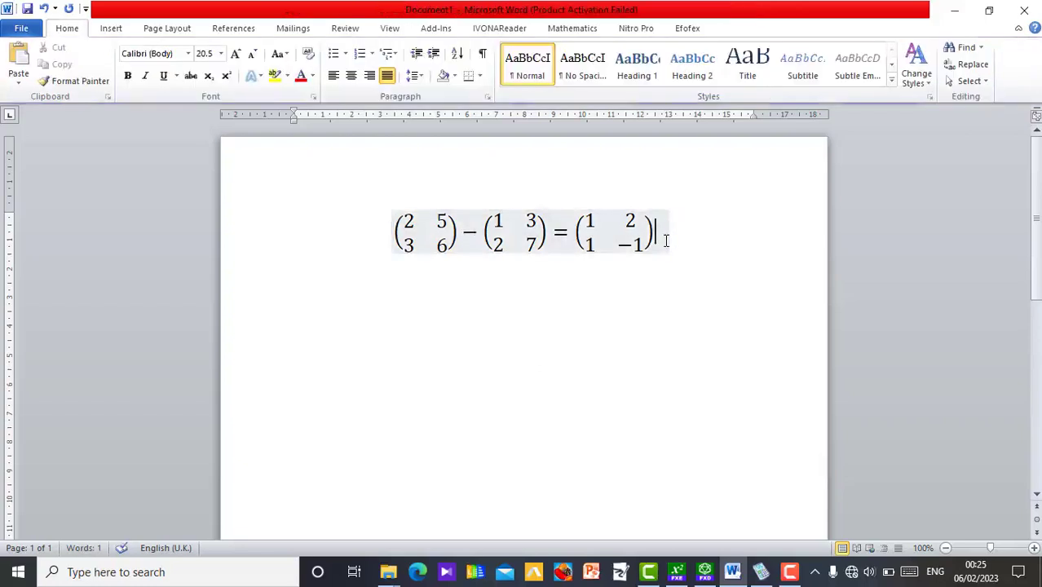
pyautogui.press('Return')
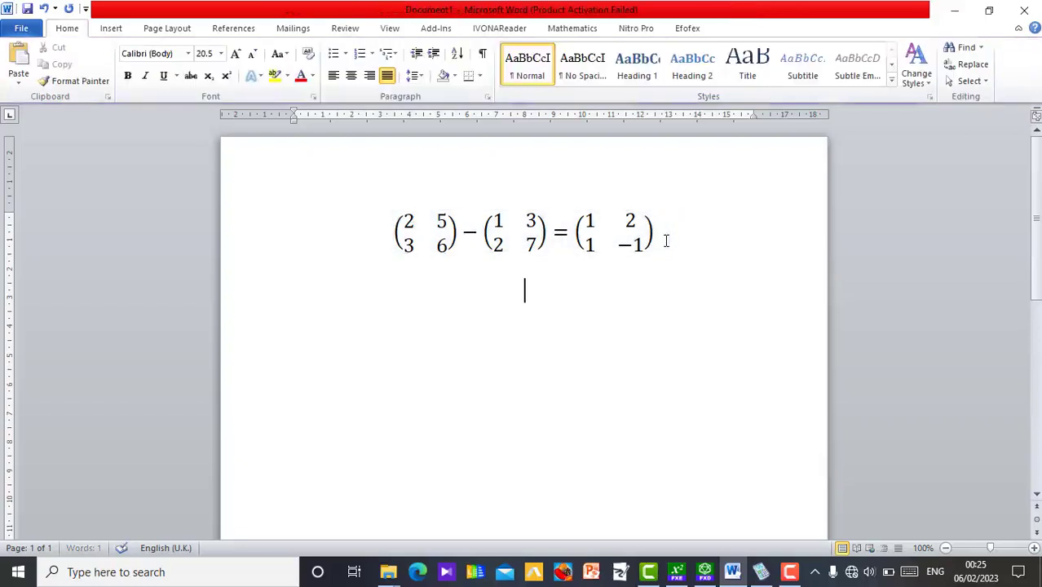
# Switch to FX Equation and expand the first matrix to three rows and columns, making it (2,3,5 5,6,4 2,3,8).
pyautogui.click(676, 578)
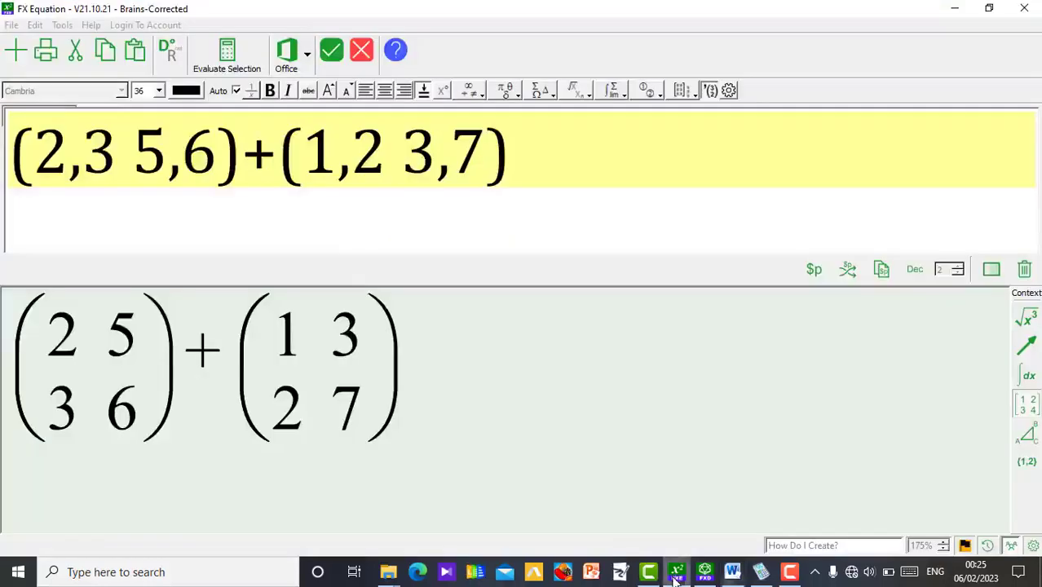
pyautogui.click(110, 154)
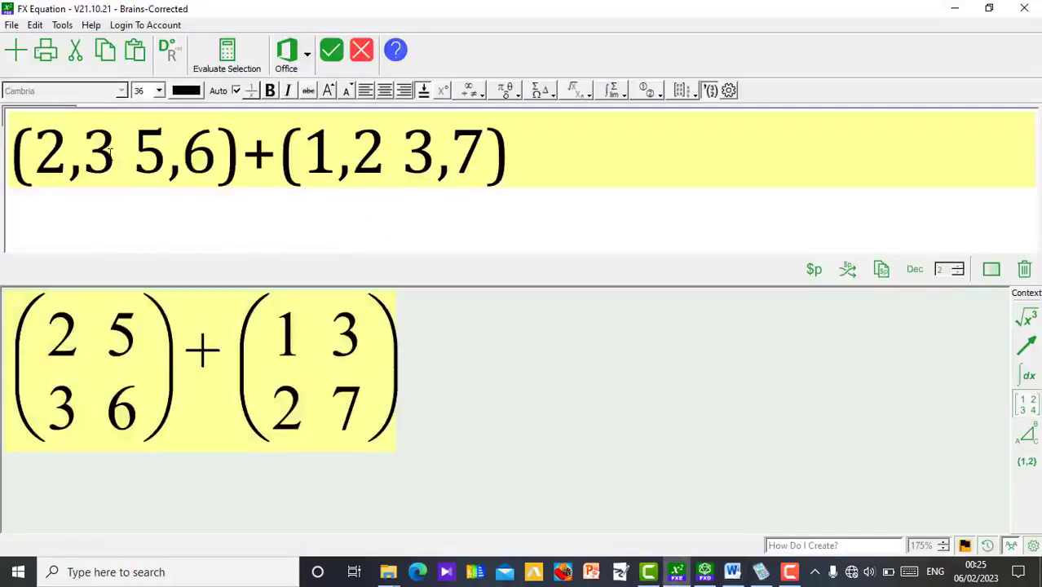
pyautogui.write(',')
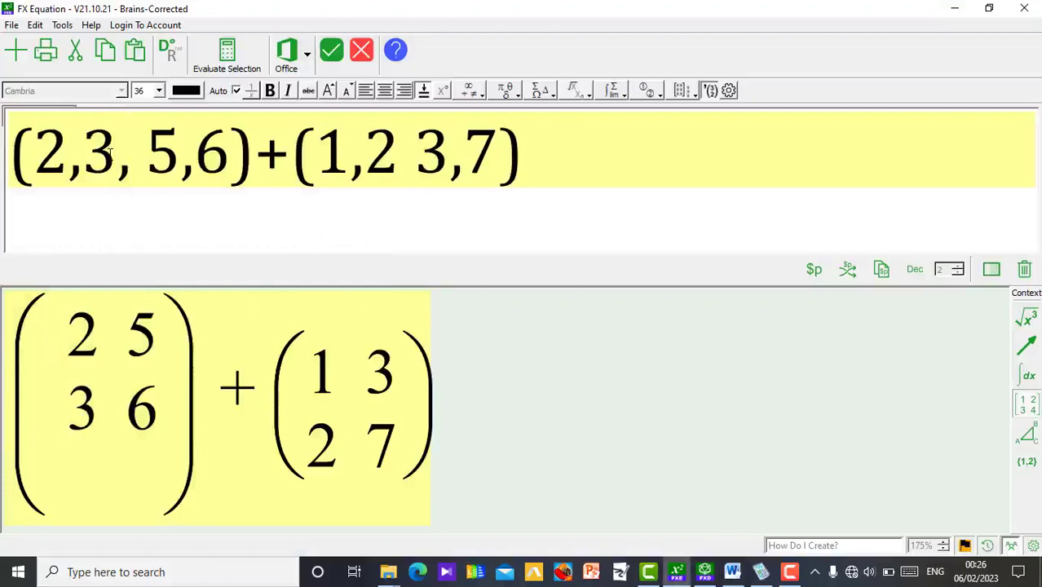
pyautogui.write('5')
pyautogui.press('Right')
pyautogui.press('Right')
pyautogui.press('Right')
pyautogui.press('Right')
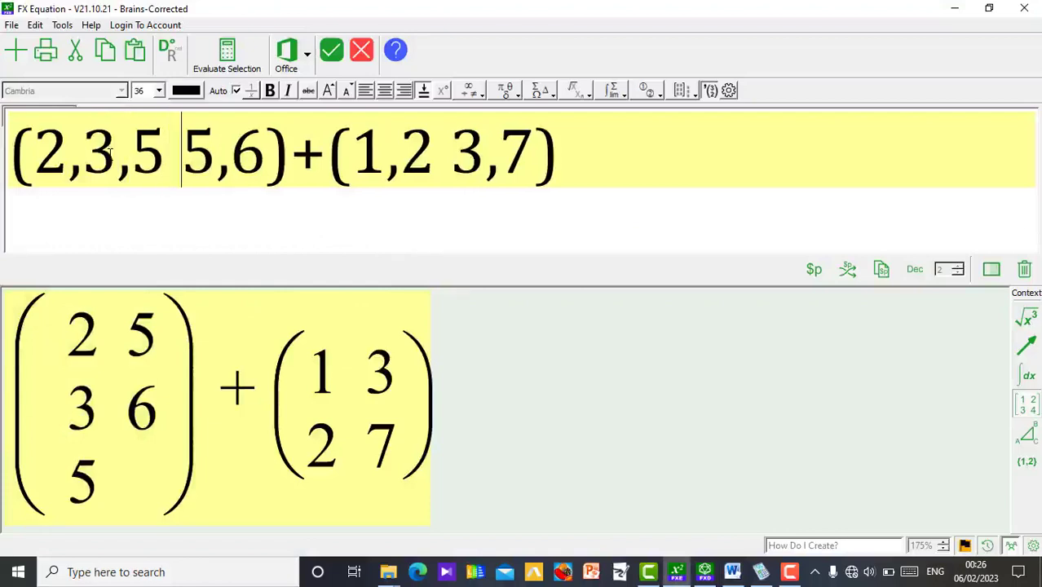
pyautogui.write(',')
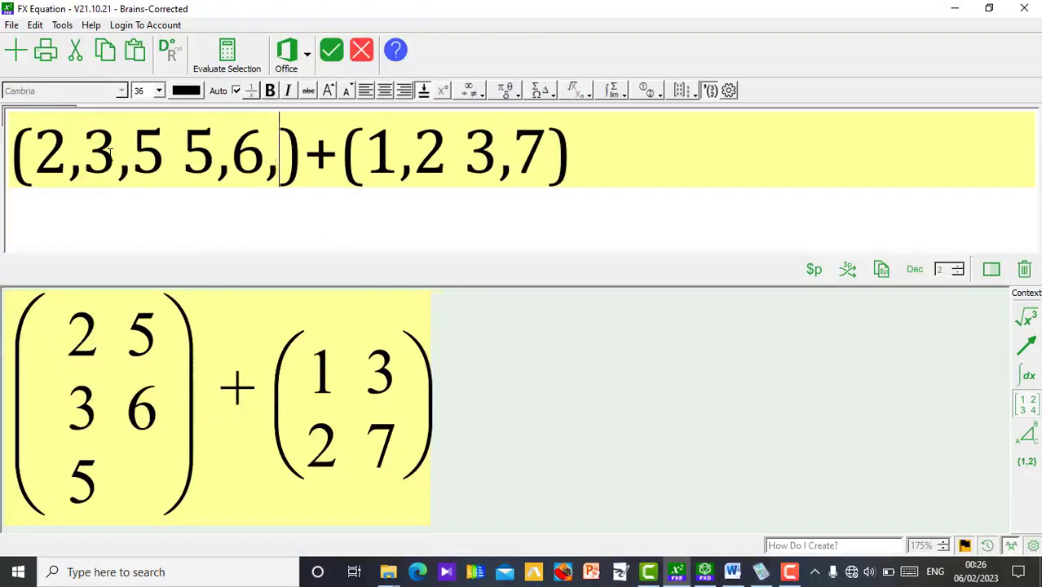
pyautogui.write('4')
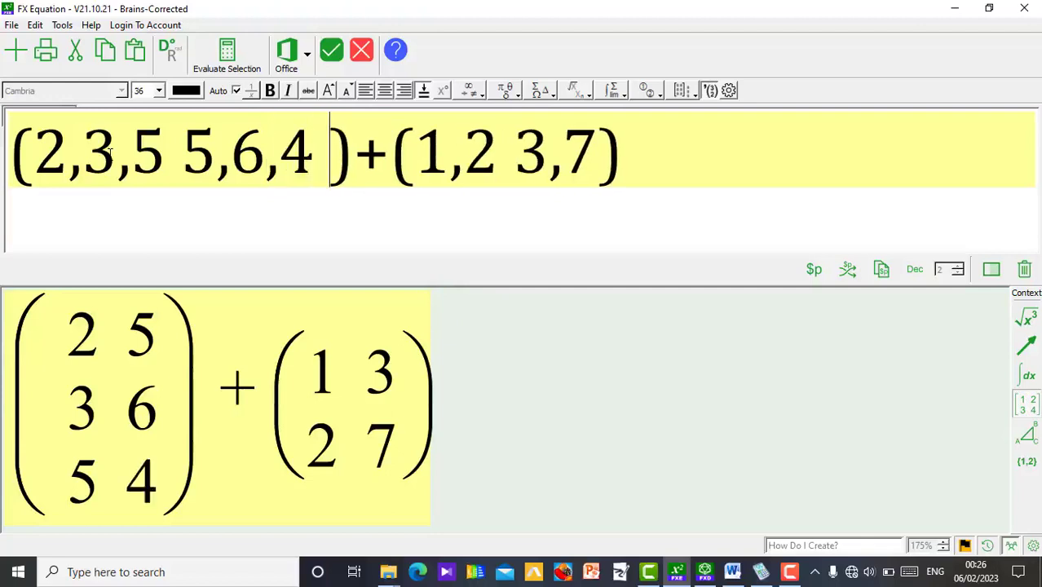
pyautogui.write(' 2,3')
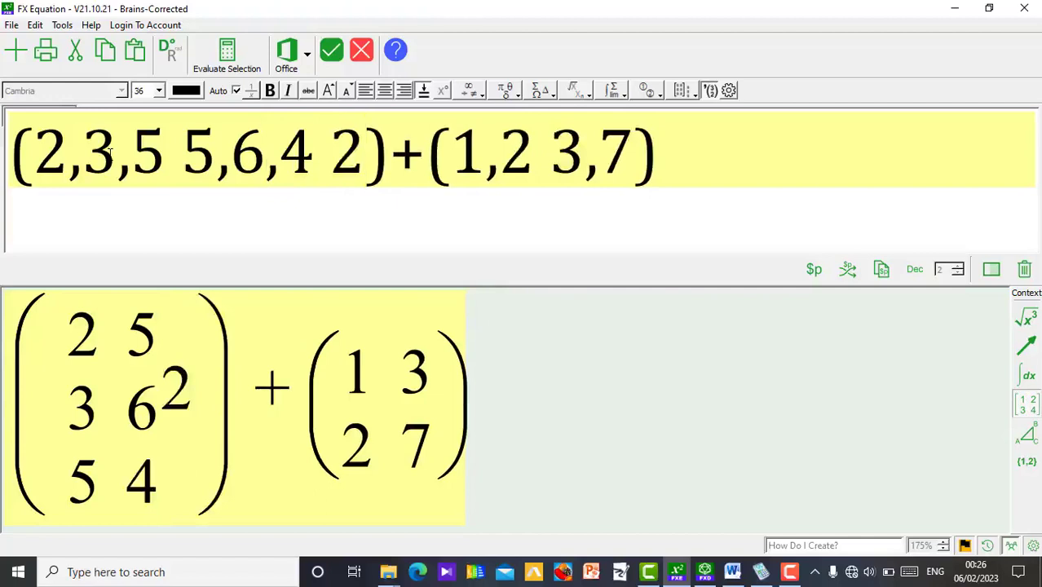
pyautogui.write(',8')
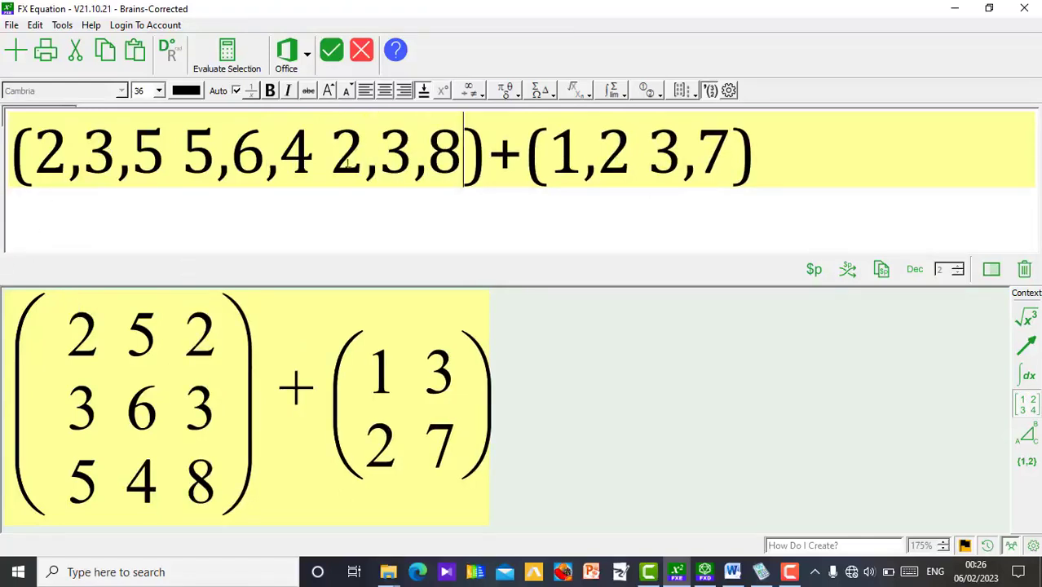
# Expand the second matrix to three rows and columns, making it (1,2,3 3,7,5 3,6,10).
pyautogui.moveTo(606, 153); pyautogui.dragTo(632, 157)
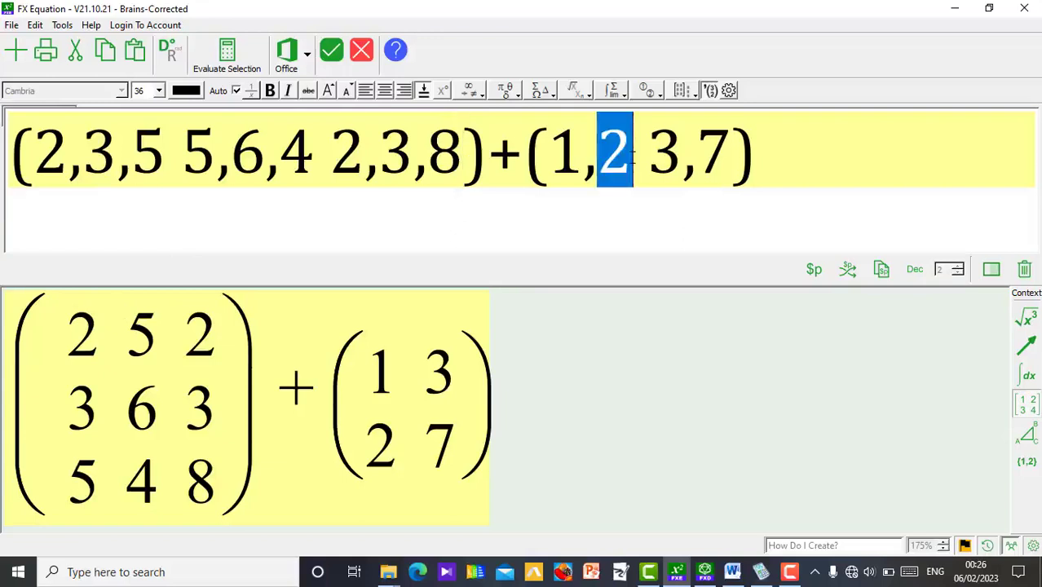
pyautogui.click(633, 156)
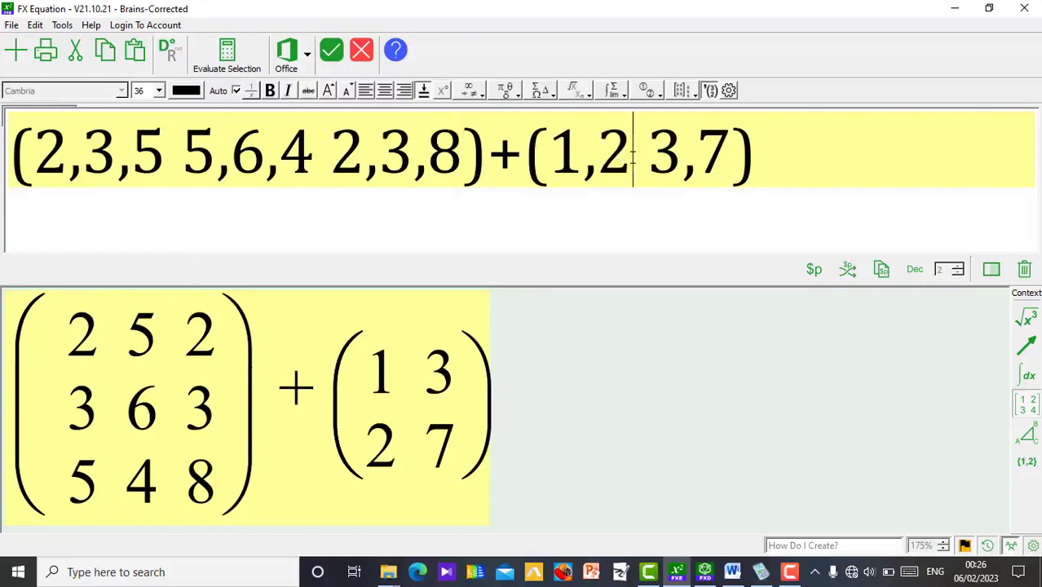
pyautogui.write(',3')
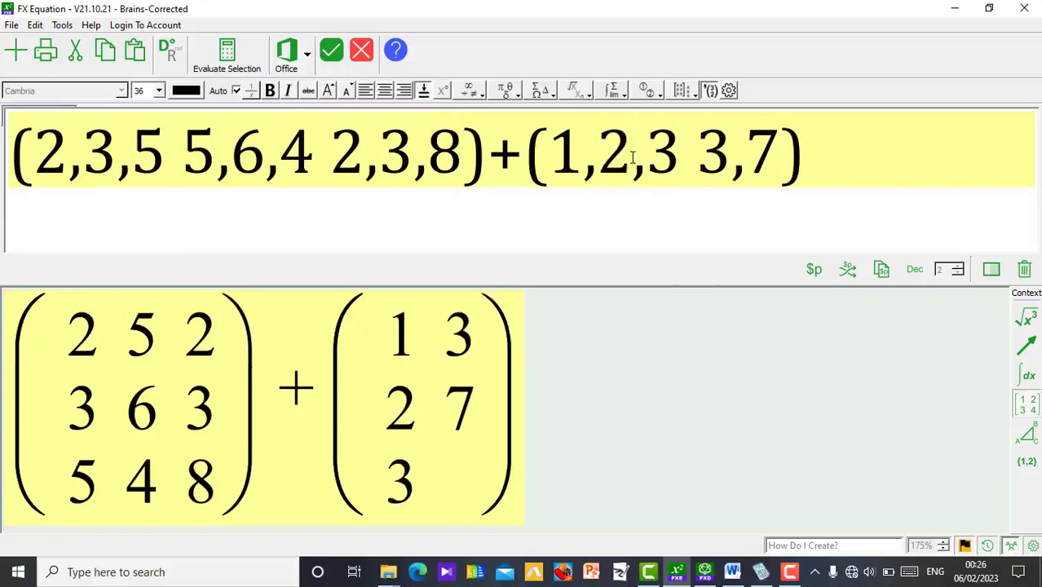
pyautogui.press('Right')
pyautogui.press('Right')
pyautogui.press('Right')
pyautogui.press('Right')
pyautogui.write(',')
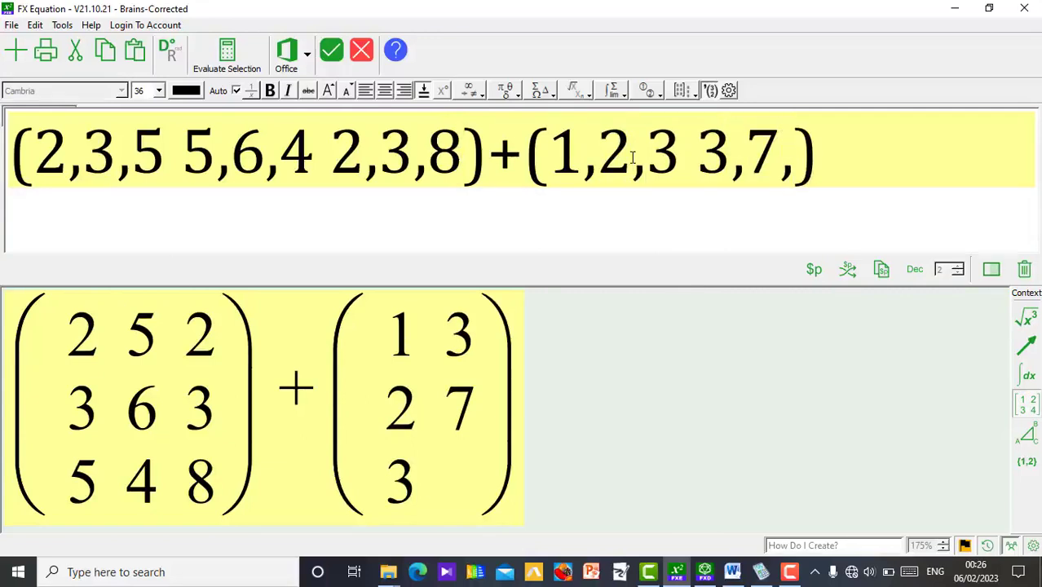
pyautogui.write('5')
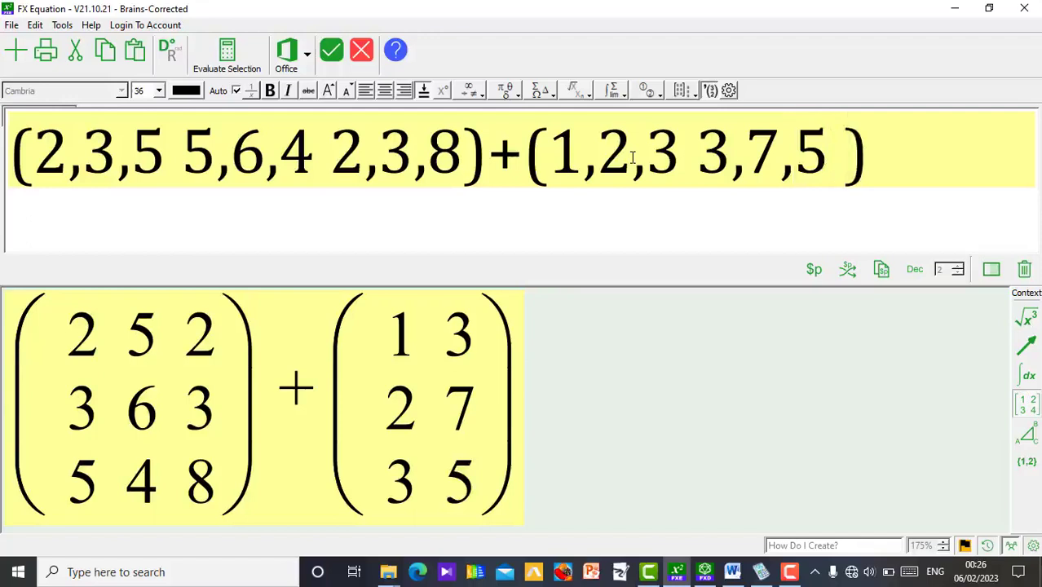
pyautogui.write(' 3,')
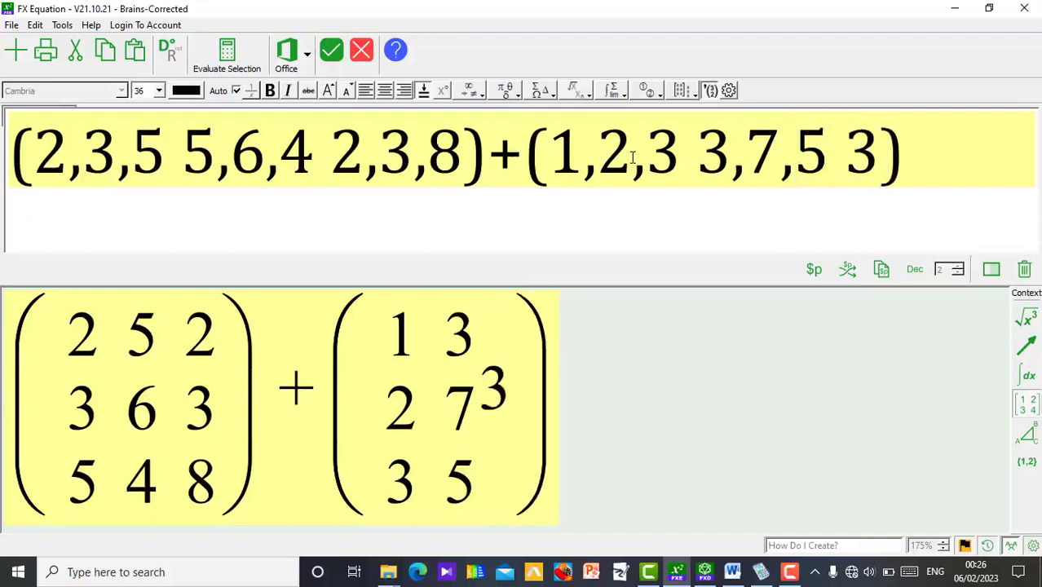
pyautogui.write('6,10')
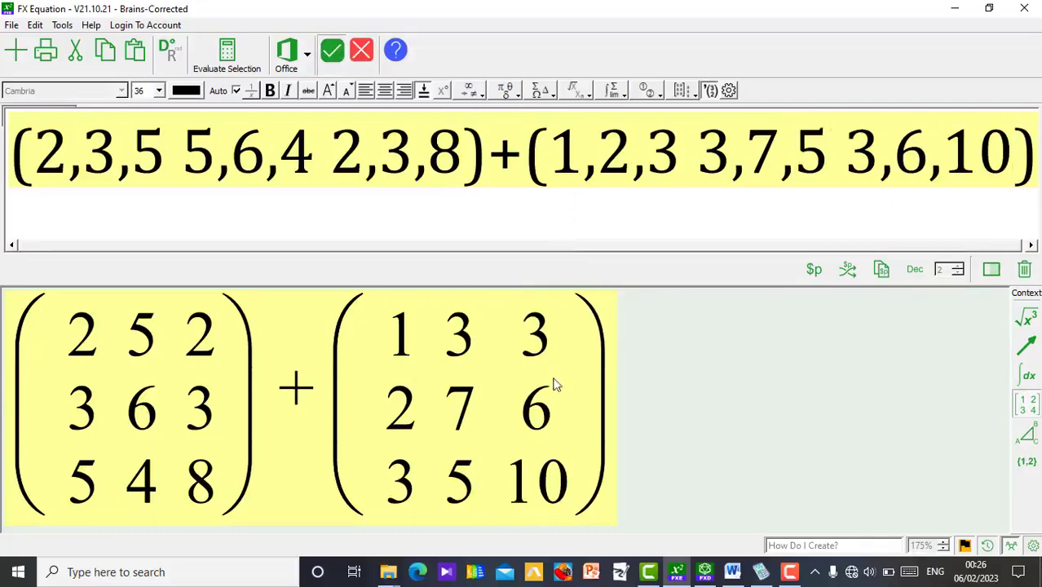
# Switch to Word, paste the copied 3x3 matrix addition below the subtraction equation, and calculate its sum.
pyautogui.click(732, 571)
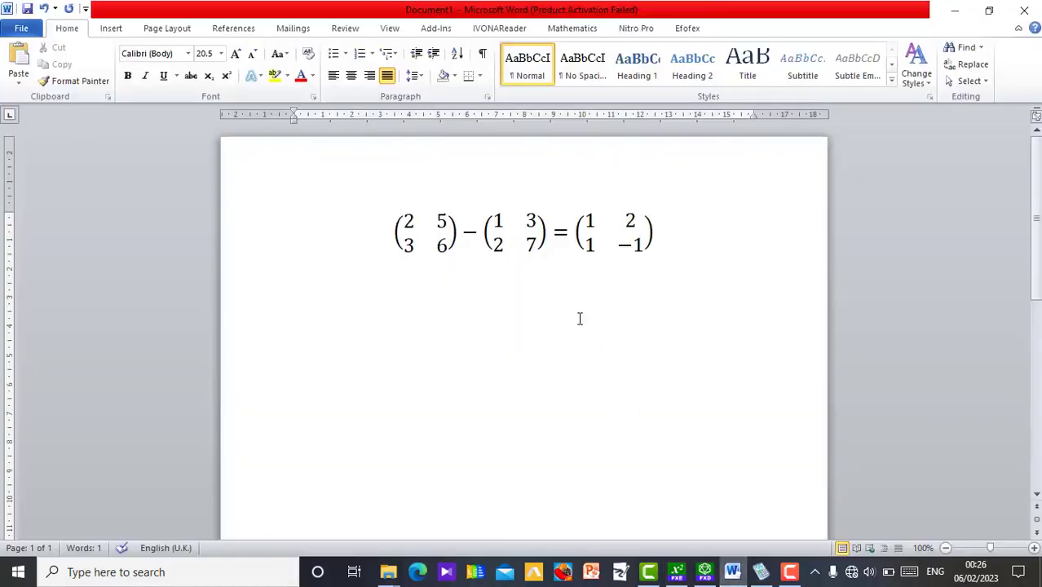
pyautogui.hotkey('ctrl', 'v')
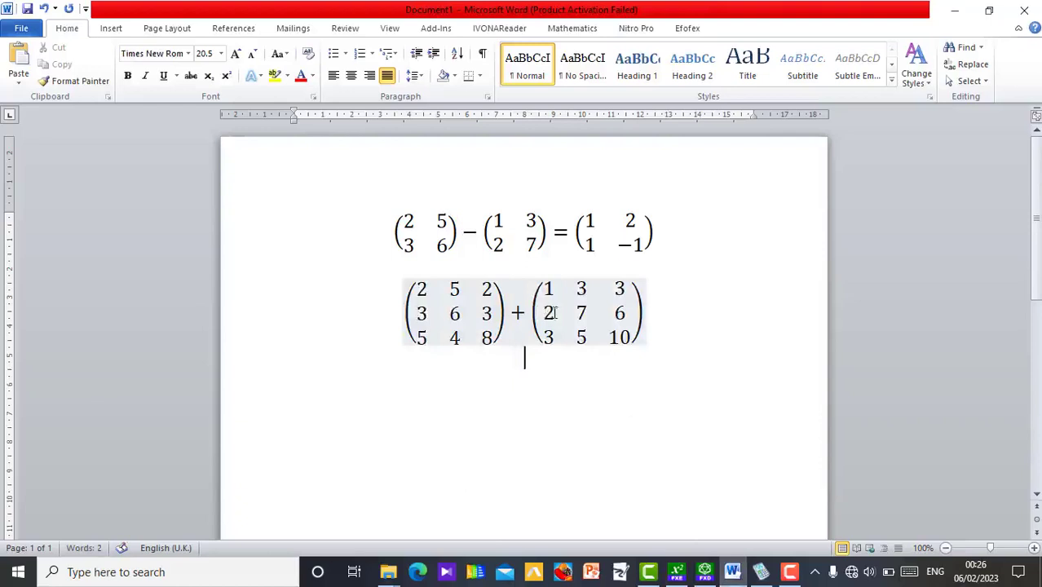
pyautogui.doubleClick(634, 325)
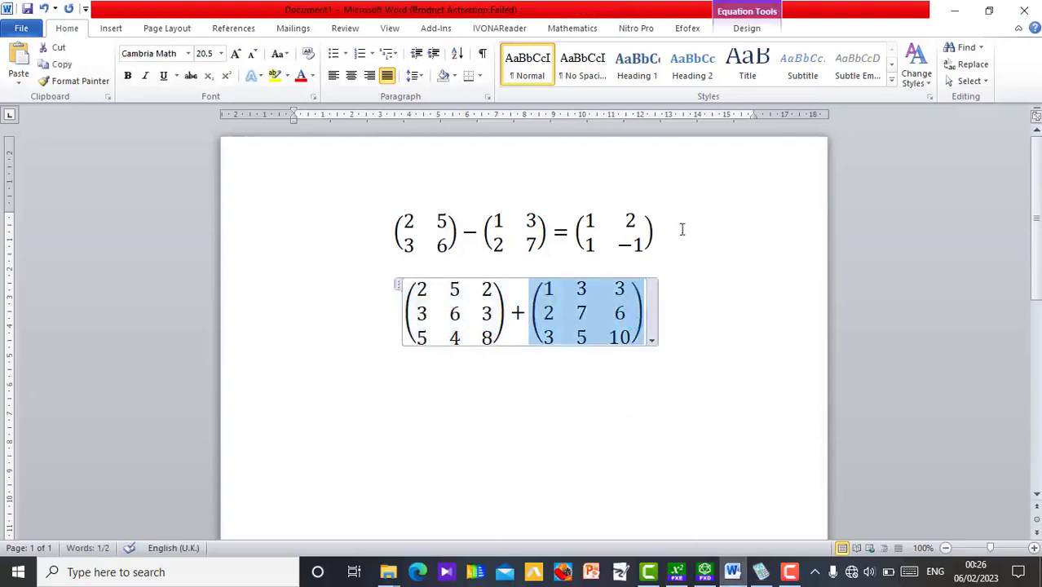
pyautogui.click(630, 305)
pyautogui.click(572, 29)
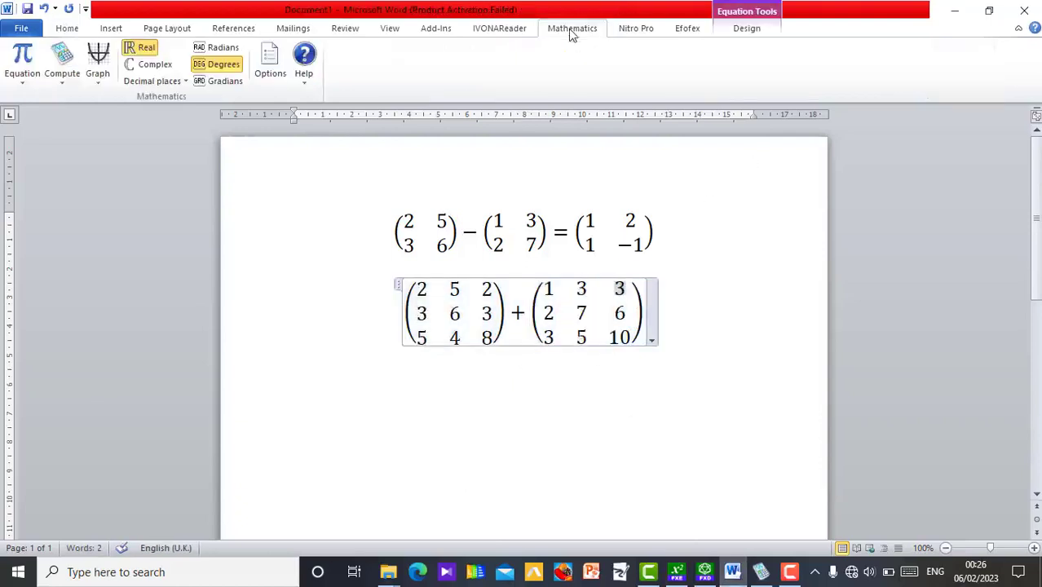
pyautogui.click(62, 75)
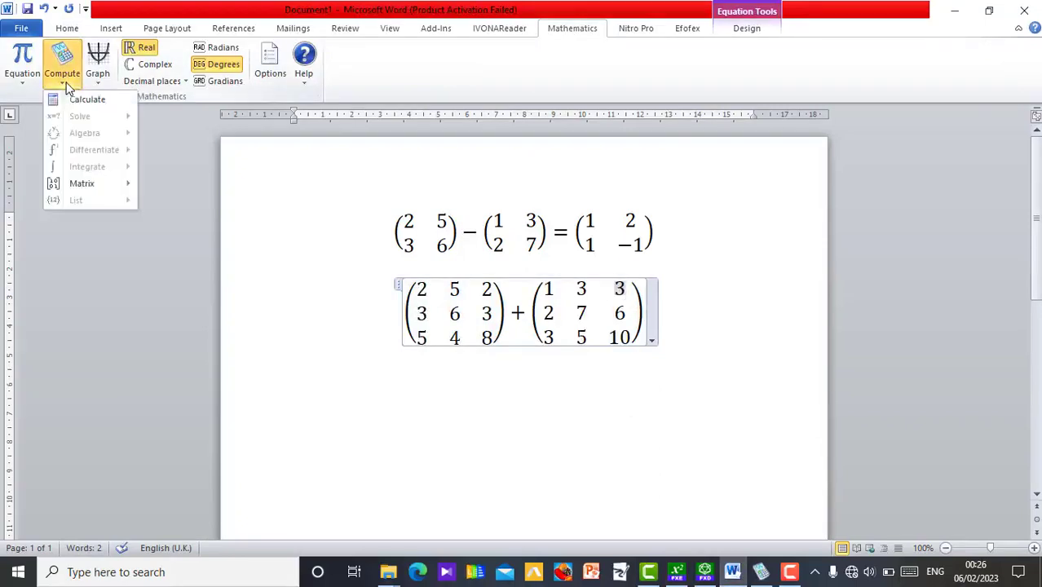
pyautogui.click(82, 99)
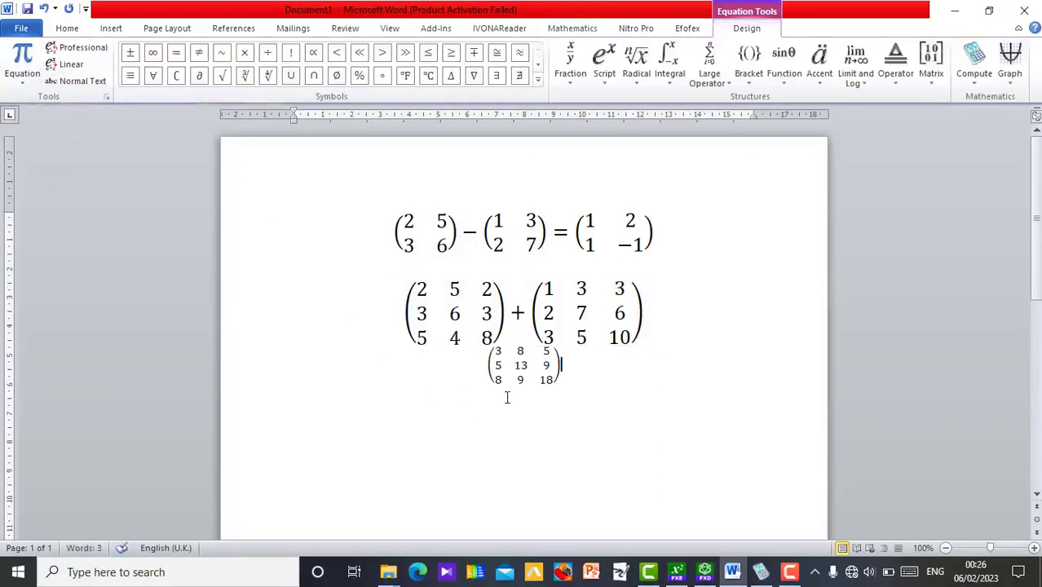
# Put an equals sign before the calculated sum and join it to the left-aligned 3x3 addition on one line.
pyautogui.click(487, 373)
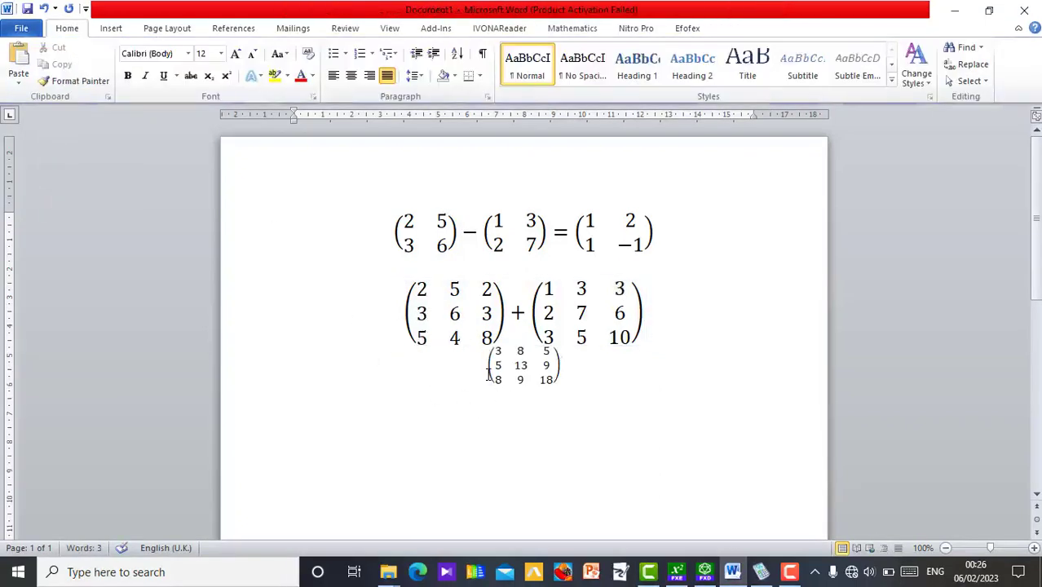
pyautogui.hotkey('ctrl', 'l')
pyautogui.press('BackSpace')
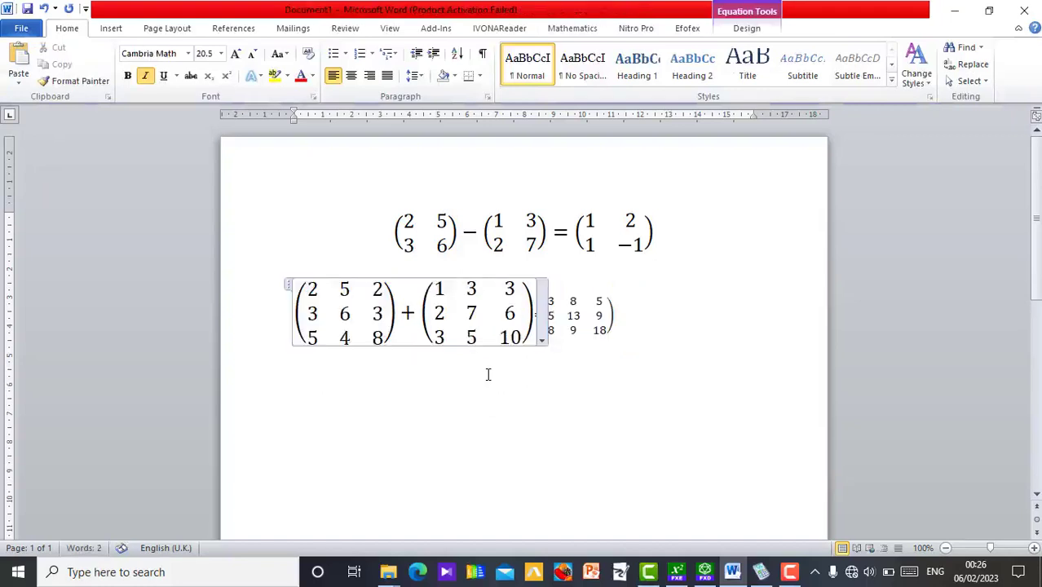
# Set the sum matrix's font size to 22 and add spacing around the equals sign.
pyautogui.click(584, 315)
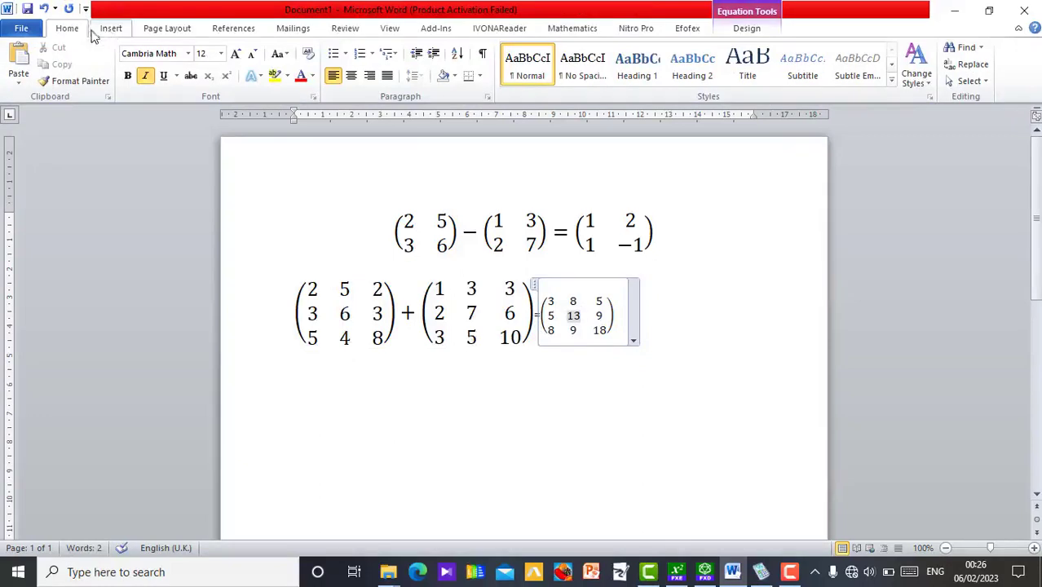
pyautogui.click(220, 53)
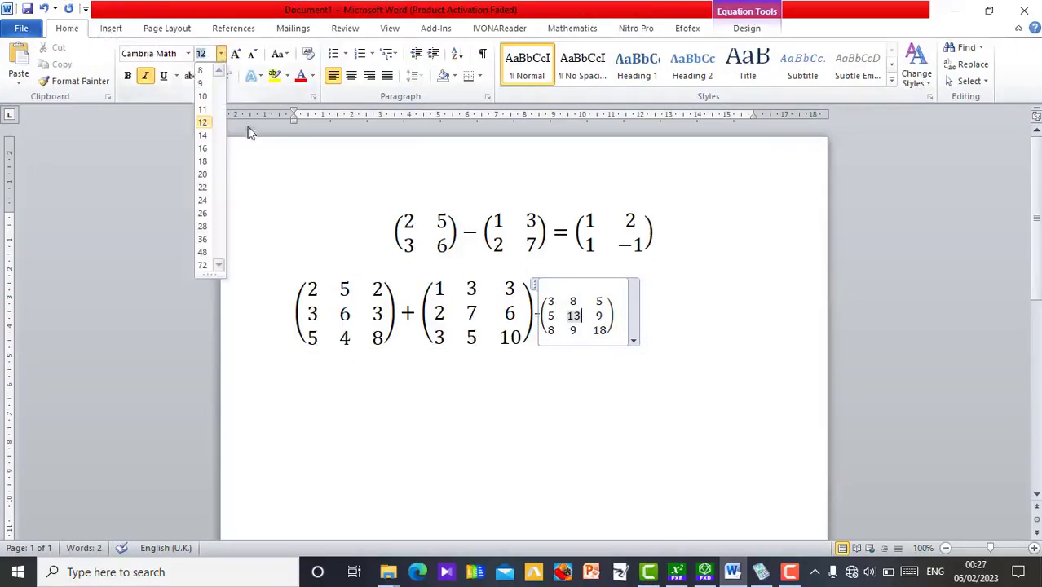
pyautogui.click(207, 190)
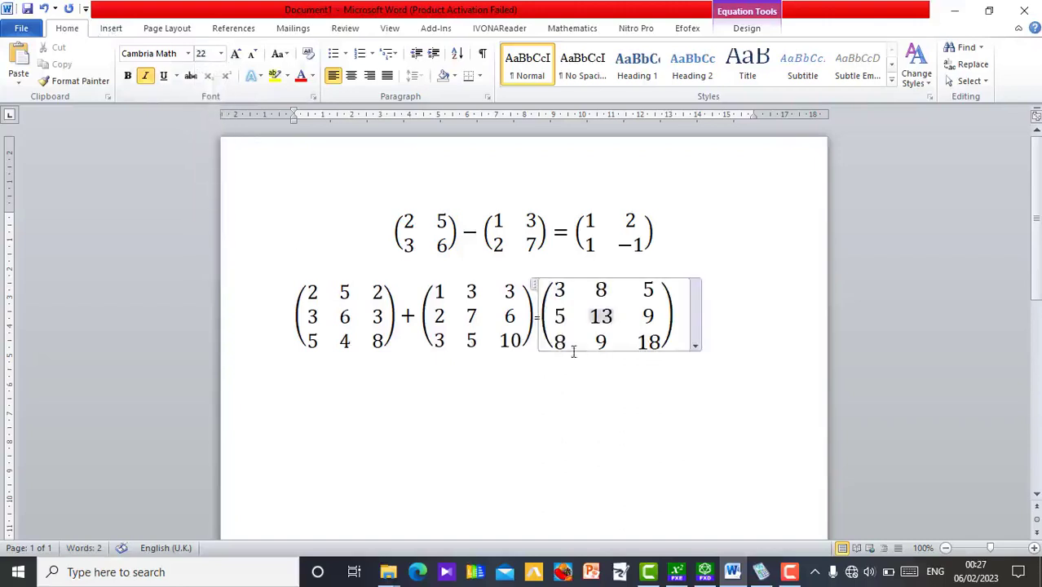
pyautogui.click(534, 314)
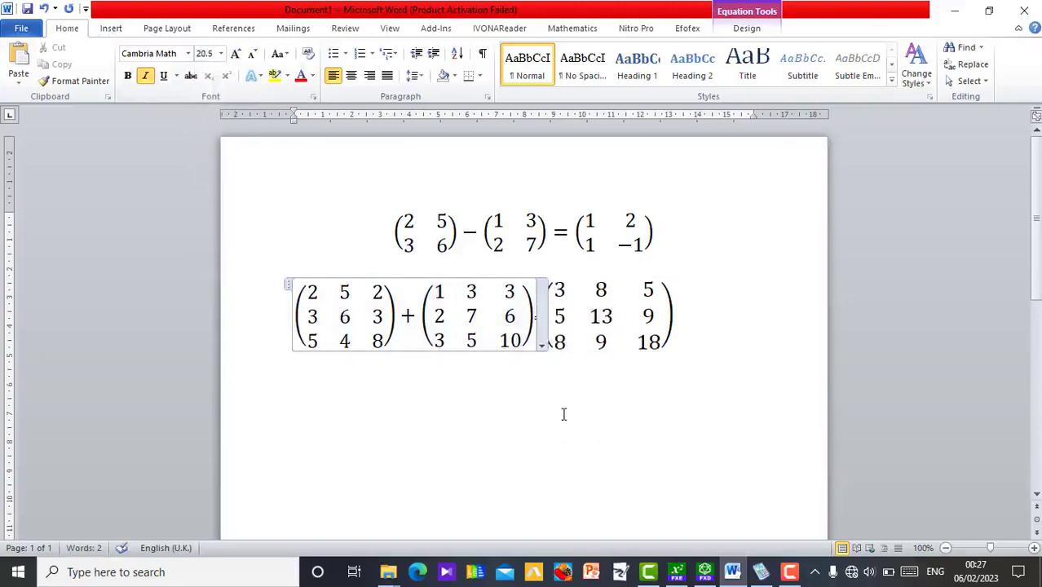
pyautogui.press('Right')
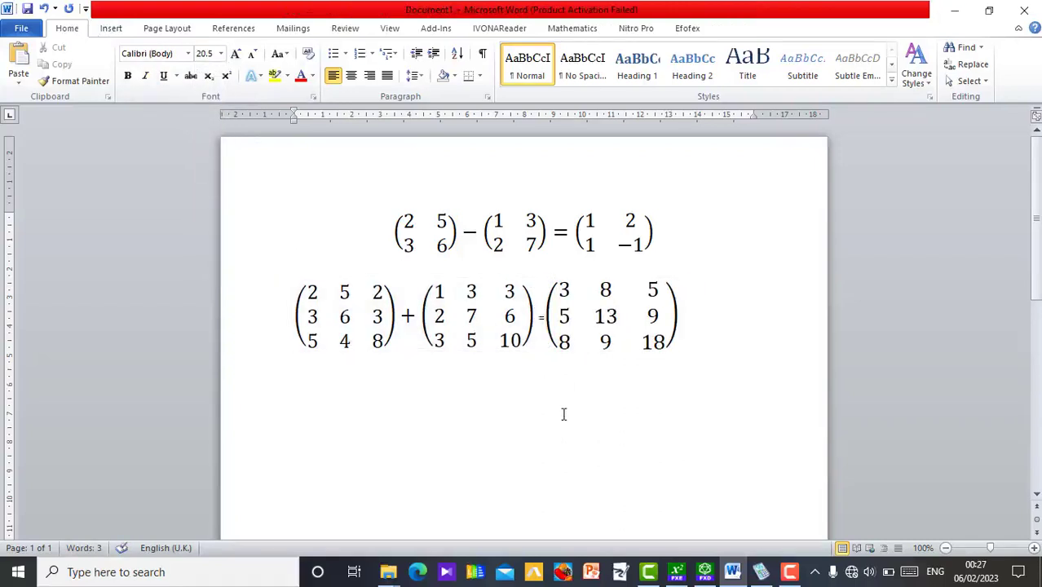
pyautogui.click(591, 456)
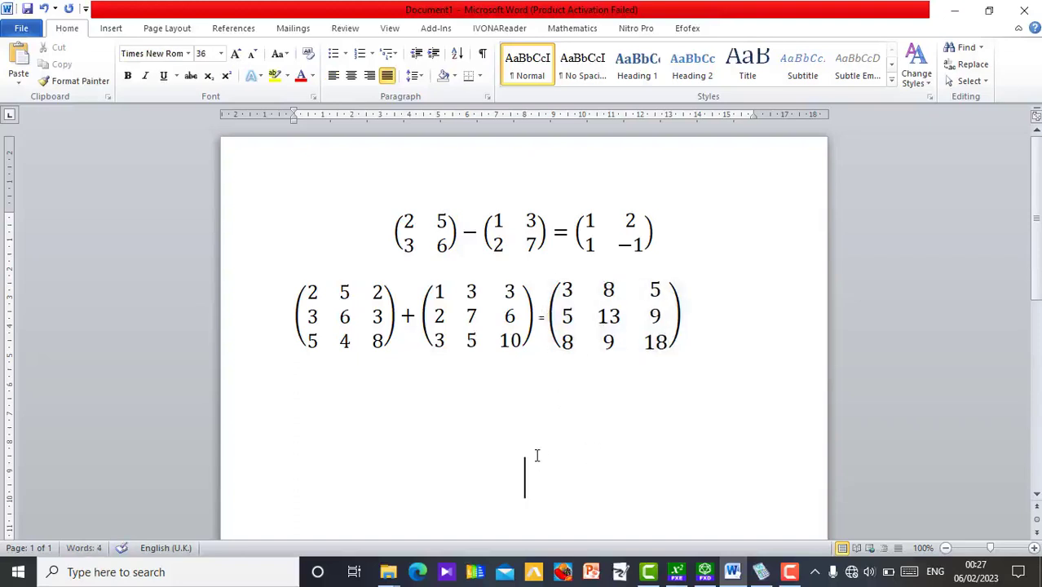
# Replace the plus sign between the two 3x3 matrices with a minus sign.
pyautogui.click(411, 320)
pyautogui.press('BackSpace')
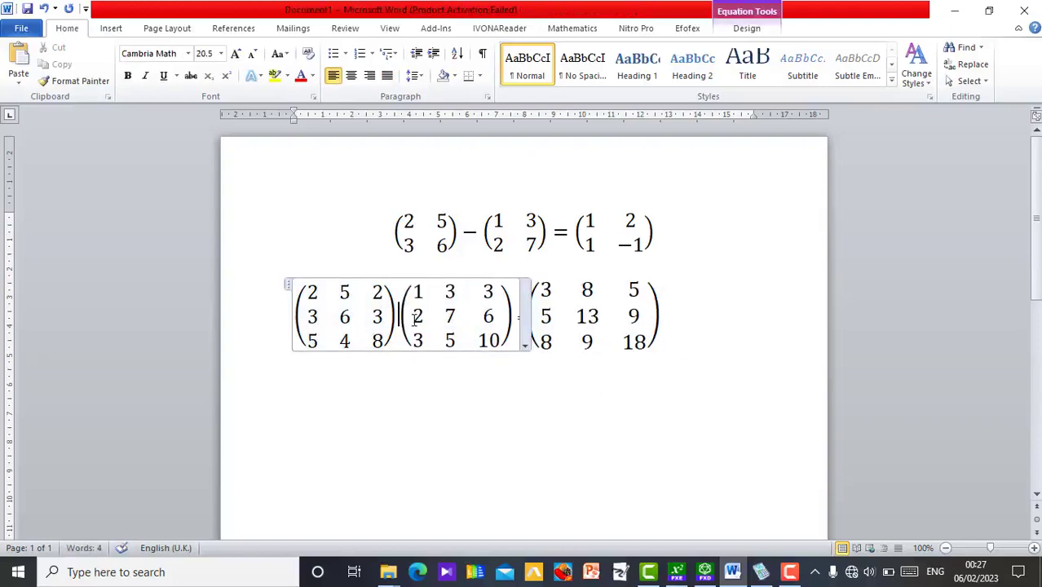
pyautogui.write('-')
# Delete the old sum matrix and the equals sign after the 3x3 subtraction expression.
pyautogui.click(609, 316)
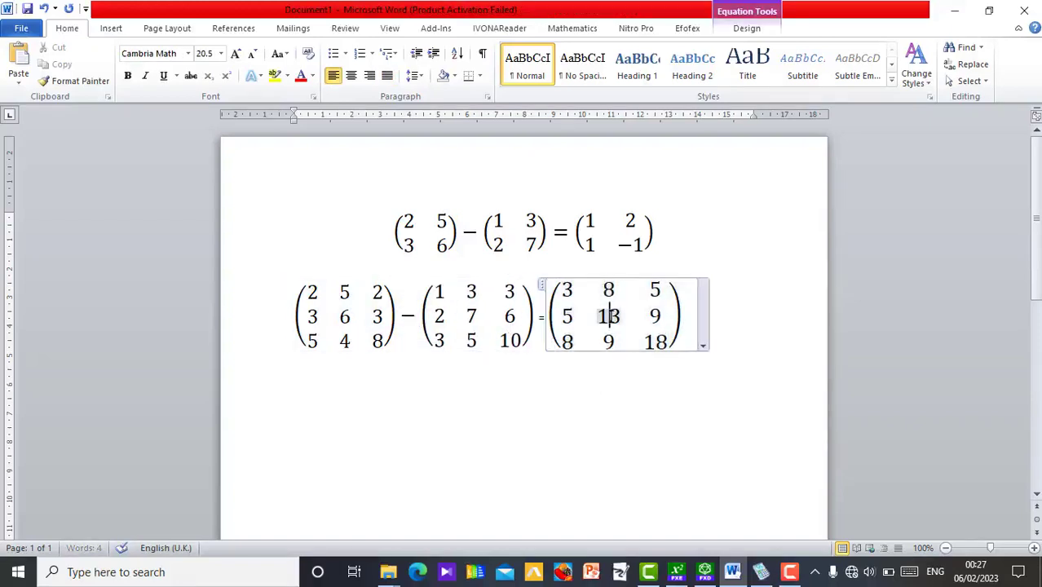
pyautogui.doubleClick(609, 316)
pyautogui.press('Right')
pyautogui.press('Right')
pyautogui.press('Right')
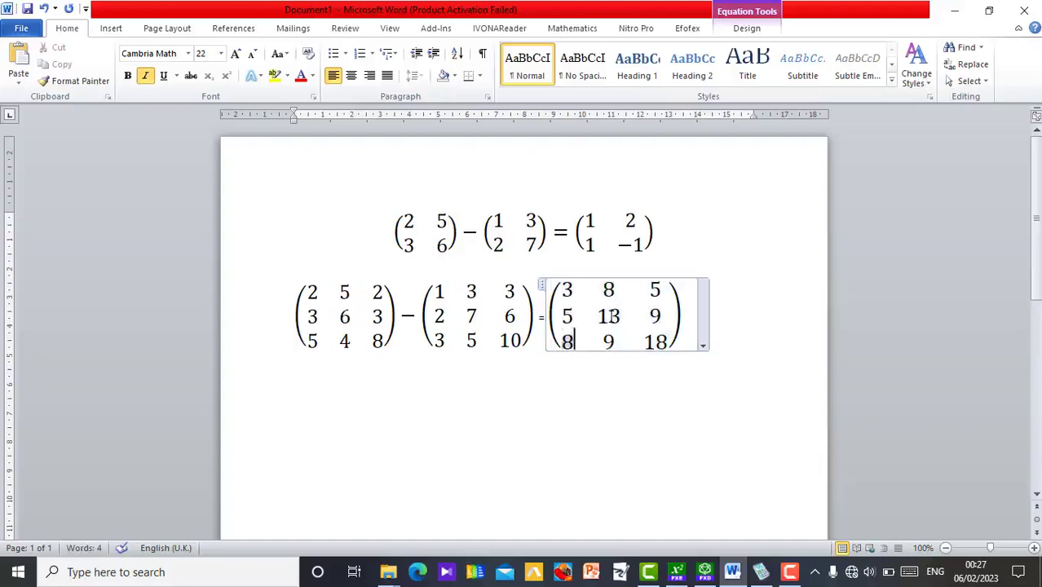
pyautogui.click(685, 316)
pyautogui.hotkey('shift', 'Left')
pyautogui.press('BackSpace')
pyautogui.press('BackSpace')
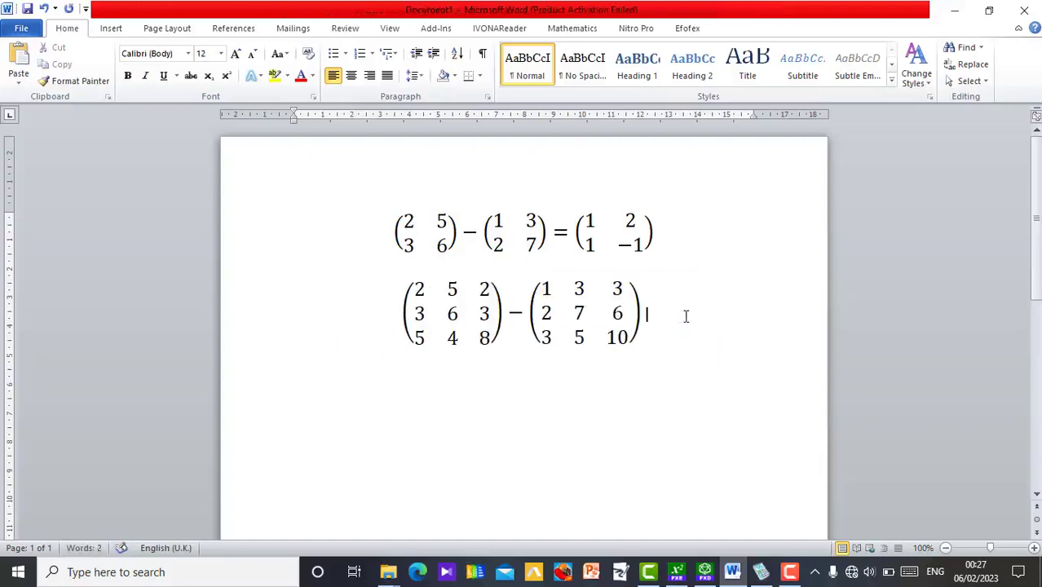
# Calculate the 3x3 matrix difference and join the result to the expression with an equals sign.
pyautogui.click(629, 310)
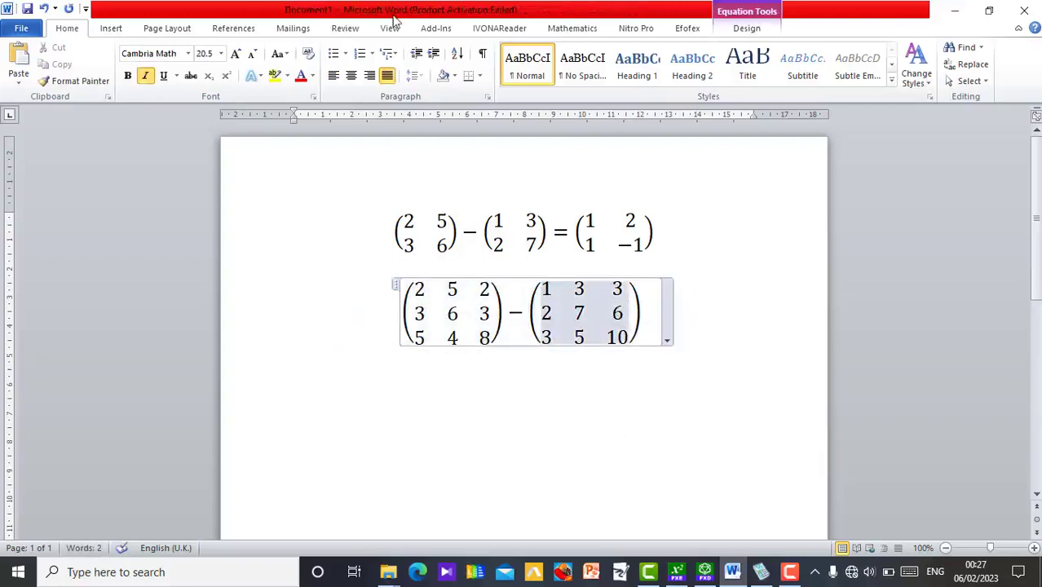
pyautogui.click(562, 28)
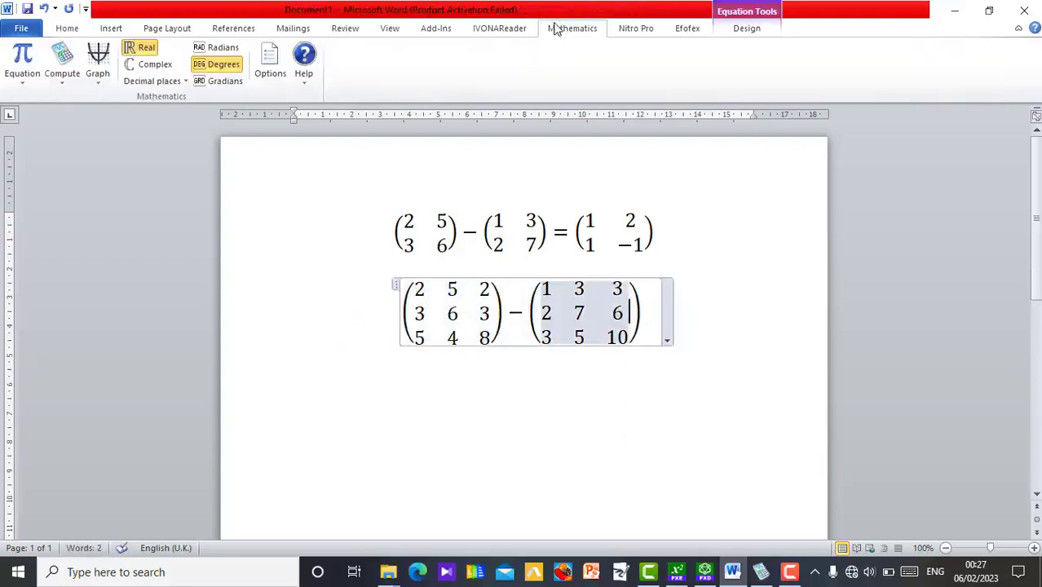
pyautogui.click(72, 87)
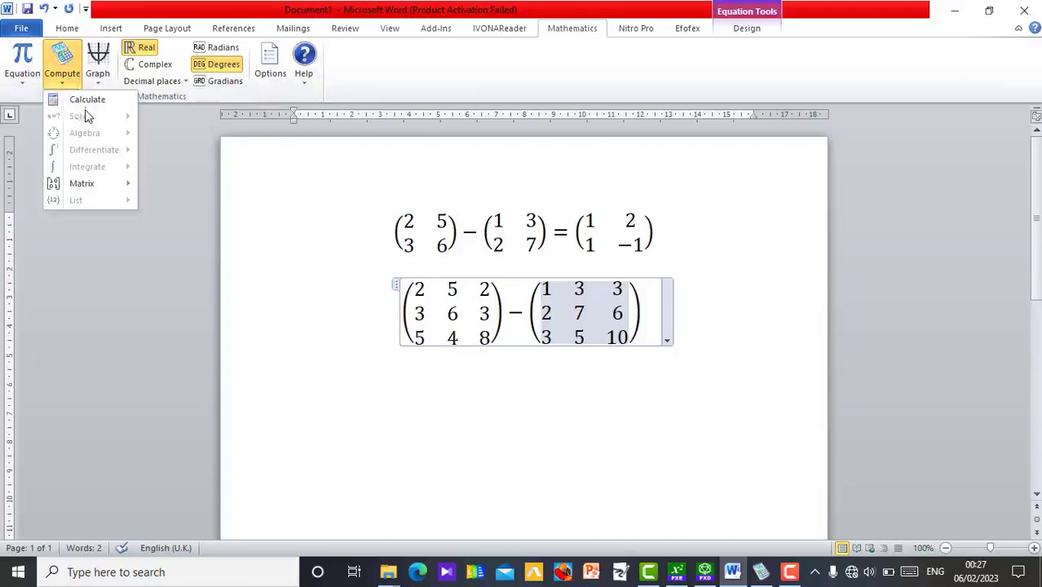
pyautogui.click(85, 105)
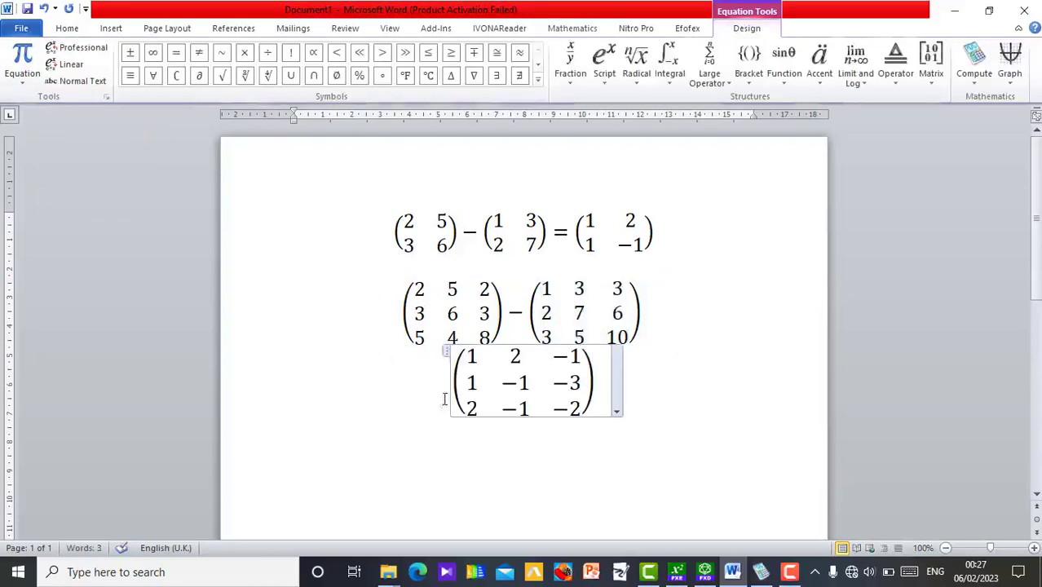
pyautogui.write('=')
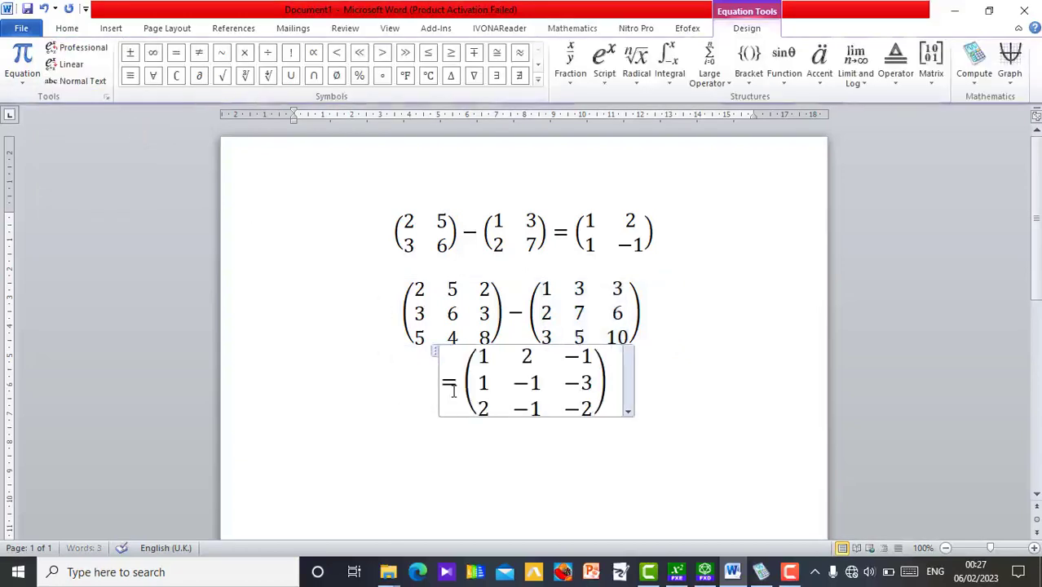
pyautogui.press('BackSpace')
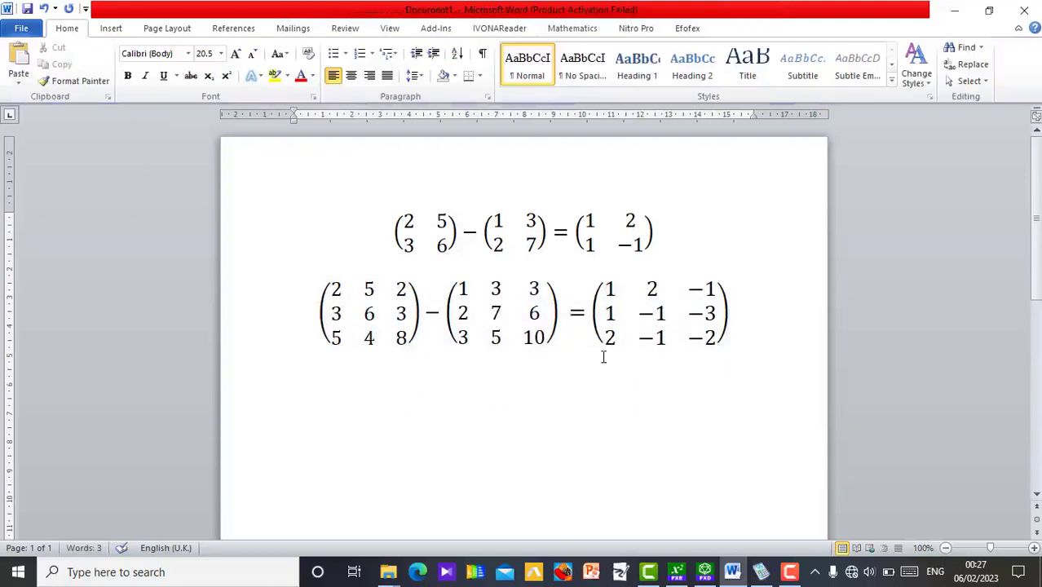
# Replace the minus sign between the two 3x3 matrices with the multiplication symbol ×.
pyautogui.click(433, 314)
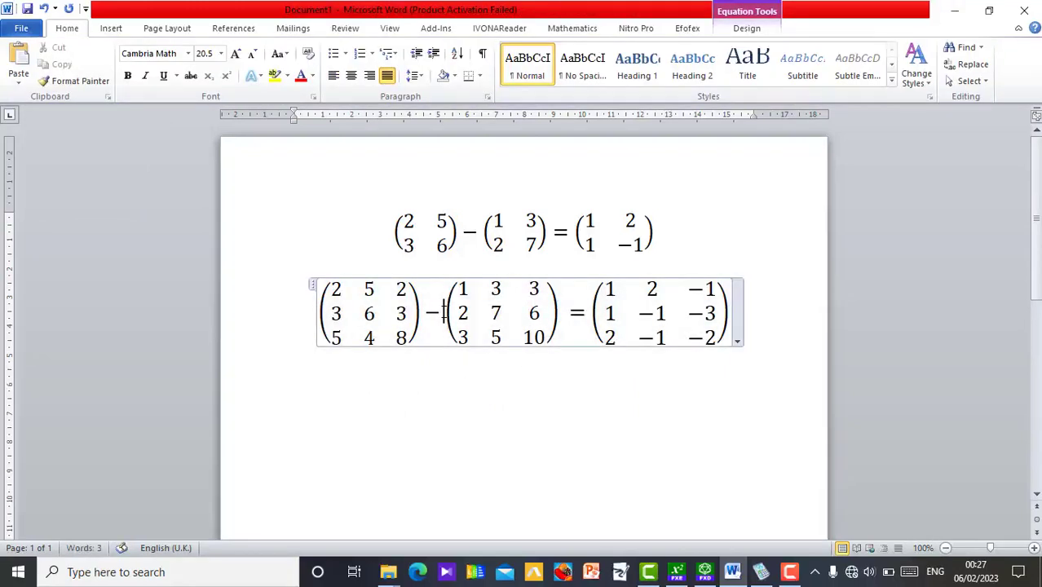
pyautogui.press('BackSpace')
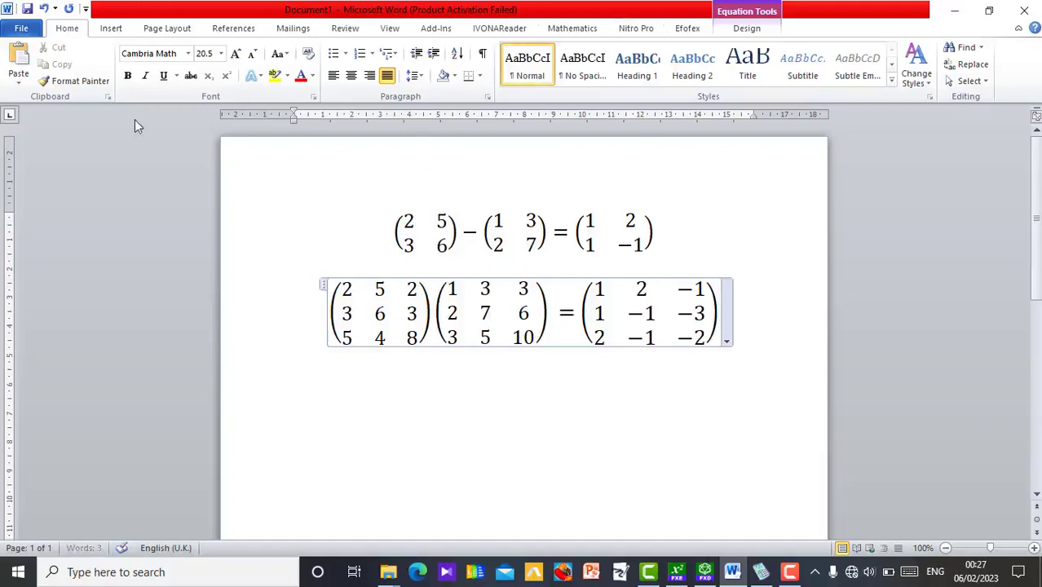
pyautogui.click(559, 27)
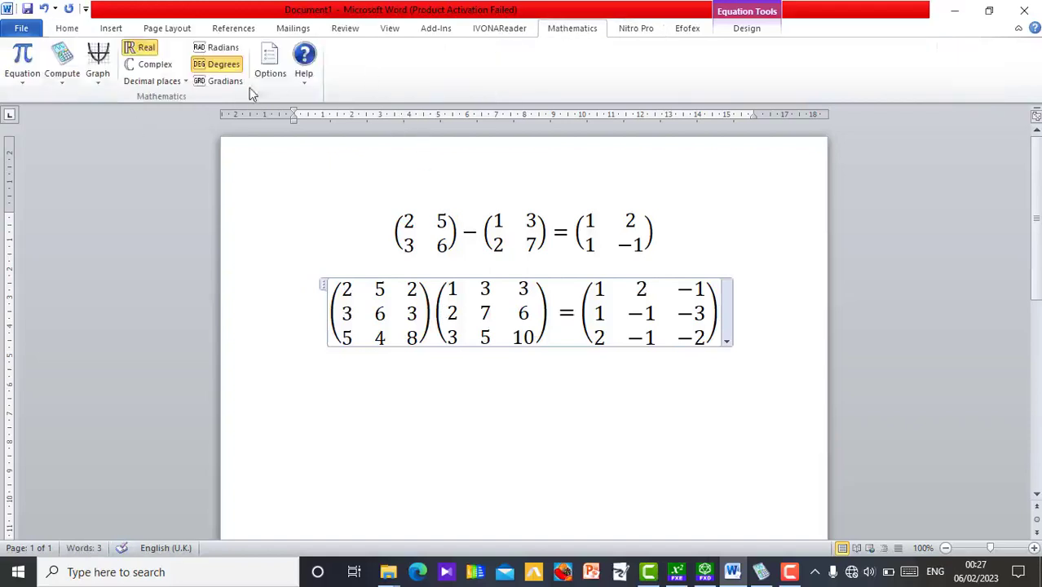
pyautogui.click(22, 57)
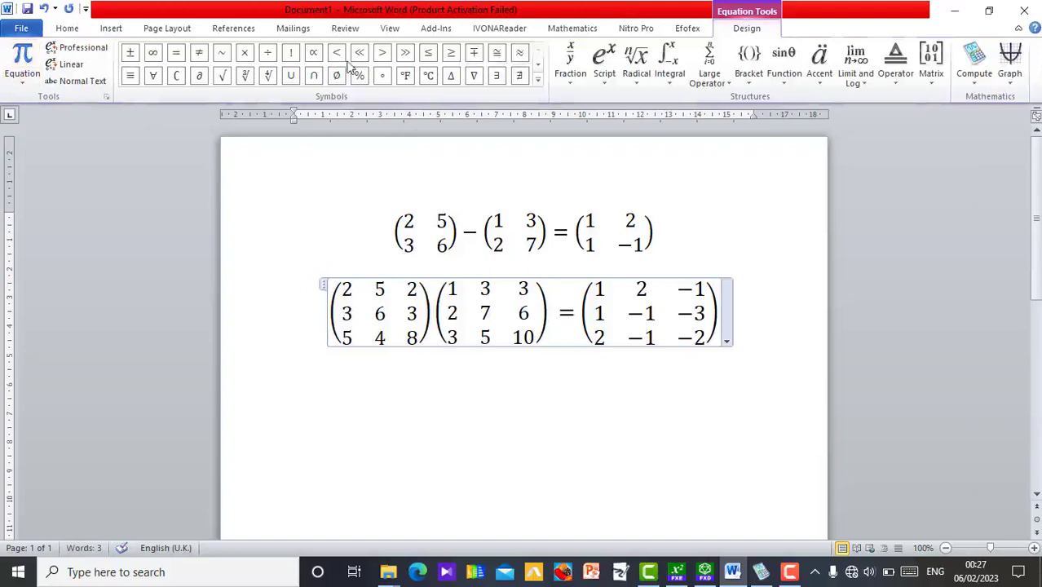
pyautogui.click(245, 53)
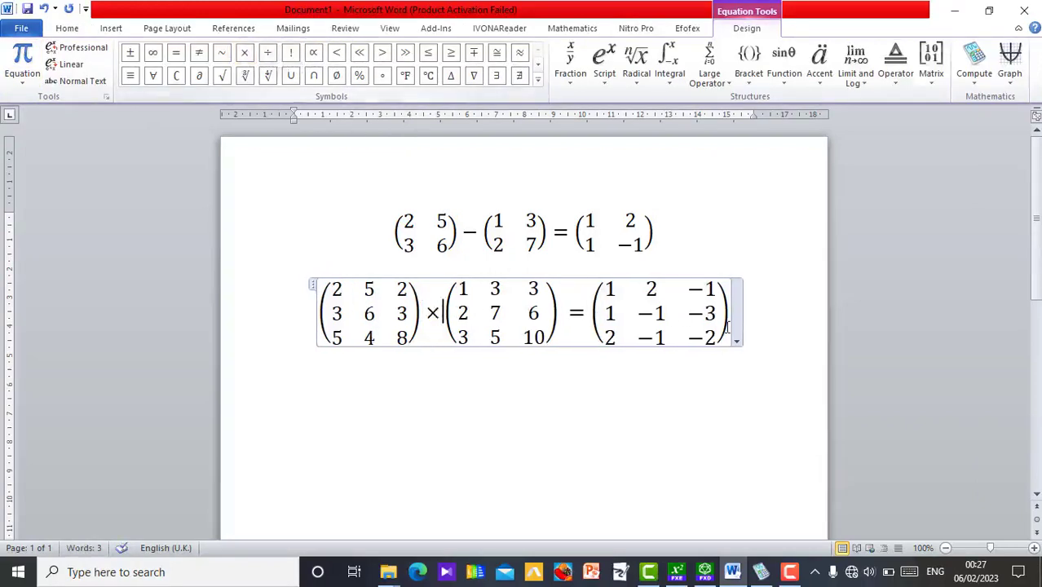
# Delete the equals sign and the old difference matrix from the 3x3 multiplication expression.
pyautogui.press('BackSpace')
pyautogui.press('BackSpace')
pyautogui.press('BackSpace')
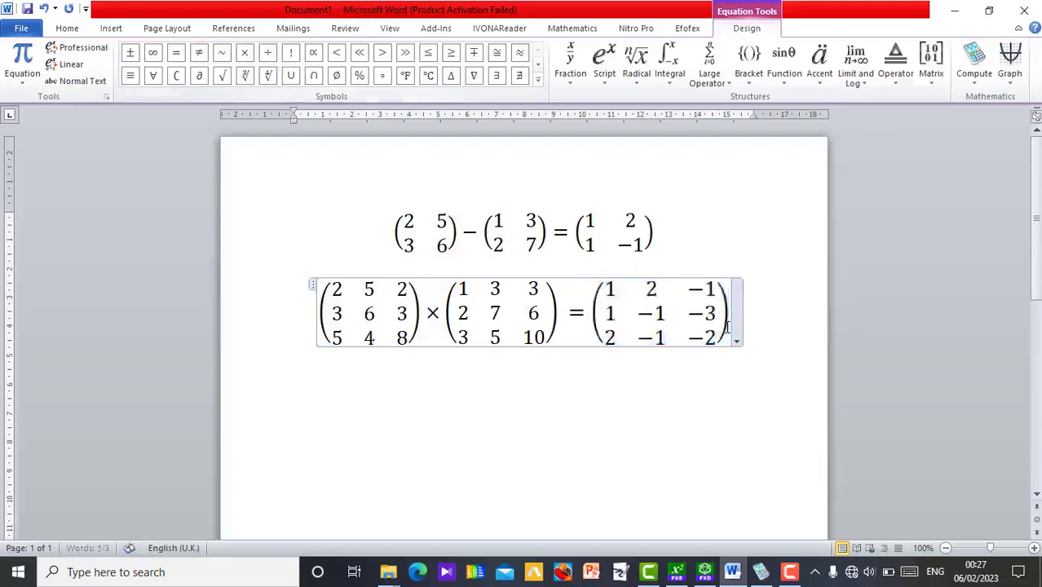
# Calculate the 3x3 matrix product and join the result to the multiplication expression with an equals sign.
pyautogui.click(977, 83)
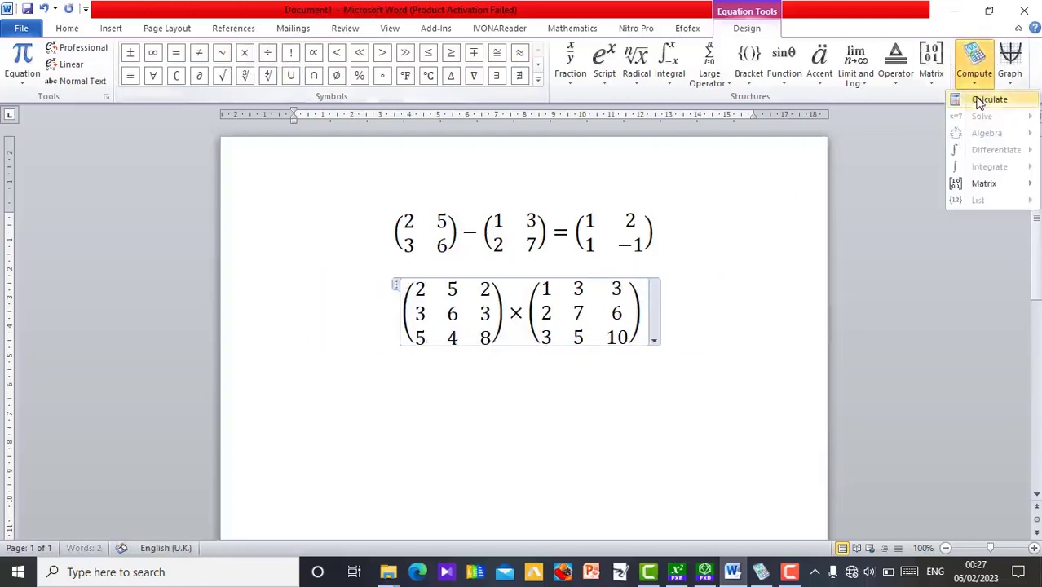
pyautogui.click(983, 98)
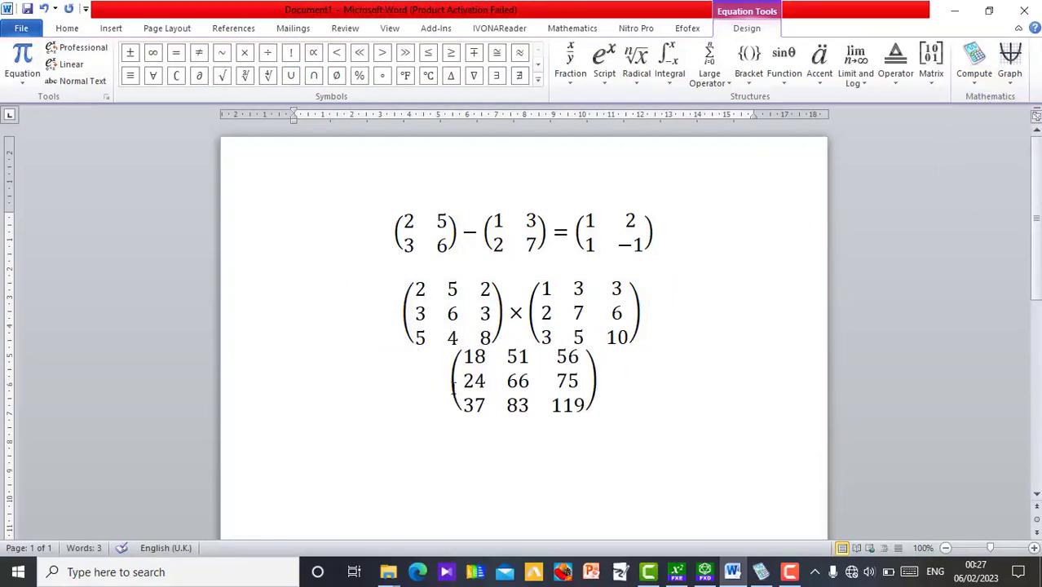
pyautogui.click(451, 382)
pyautogui.write('=')
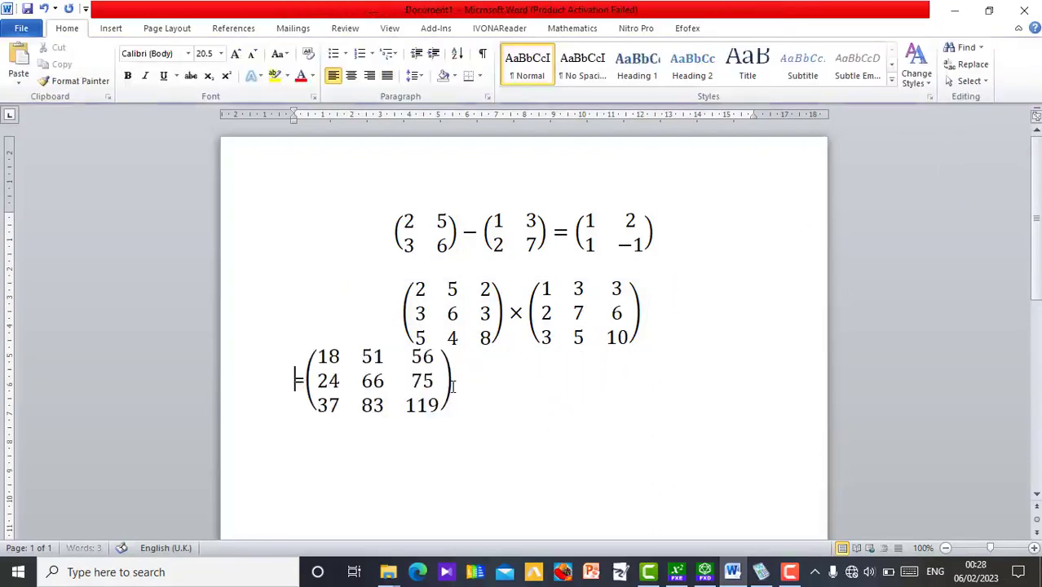
pyautogui.press('BackSpace')
pyautogui.press('BackSpace')
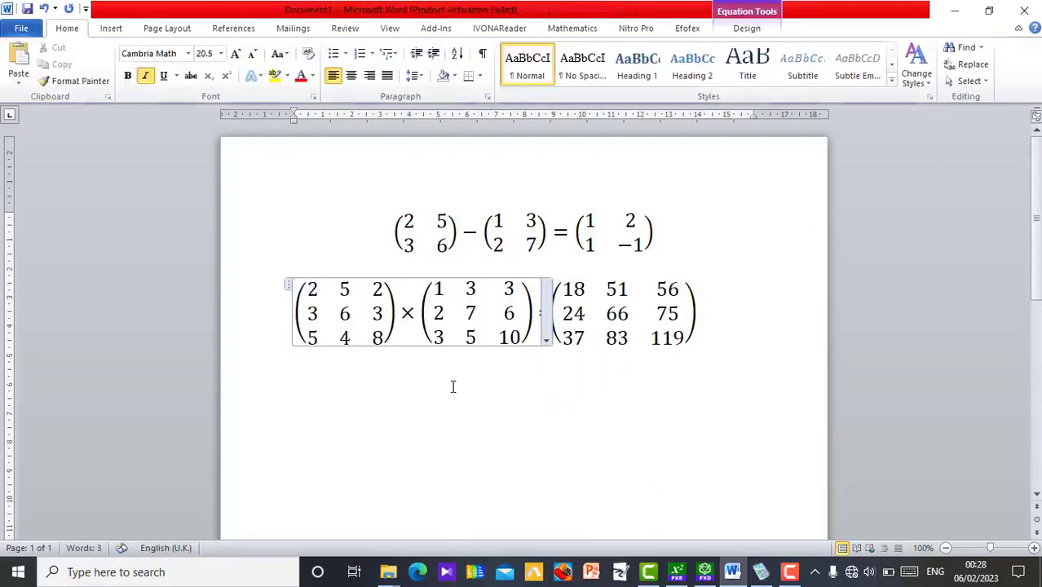
pyautogui.click(512, 401)
pyautogui.doubleClick(545, 450)
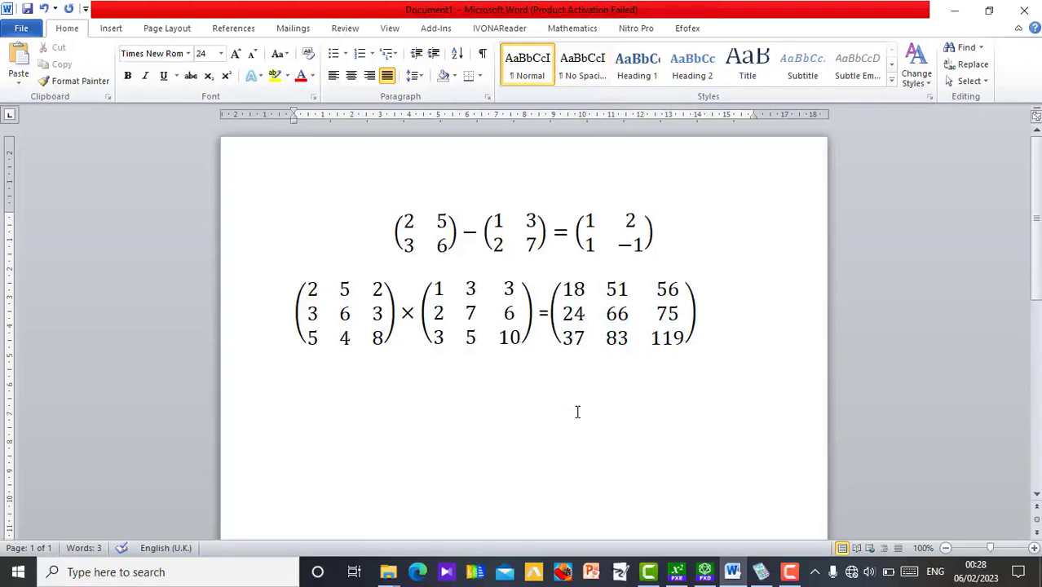
# Delete the whole 3x3 matrix multiplication expression together with its result.
pyautogui.click(713, 325)
pyautogui.press('BackSpace')
pyautogui.press('BackSpace')
pyautogui.press('BackSpace')
pyautogui.press('BackSpace')
pyautogui.press('BackSpace')
pyautogui.press('BackSpace')
pyautogui.press('BackSpace')
pyautogui.press('BackSpace')
pyautogui.press('BackSpace')
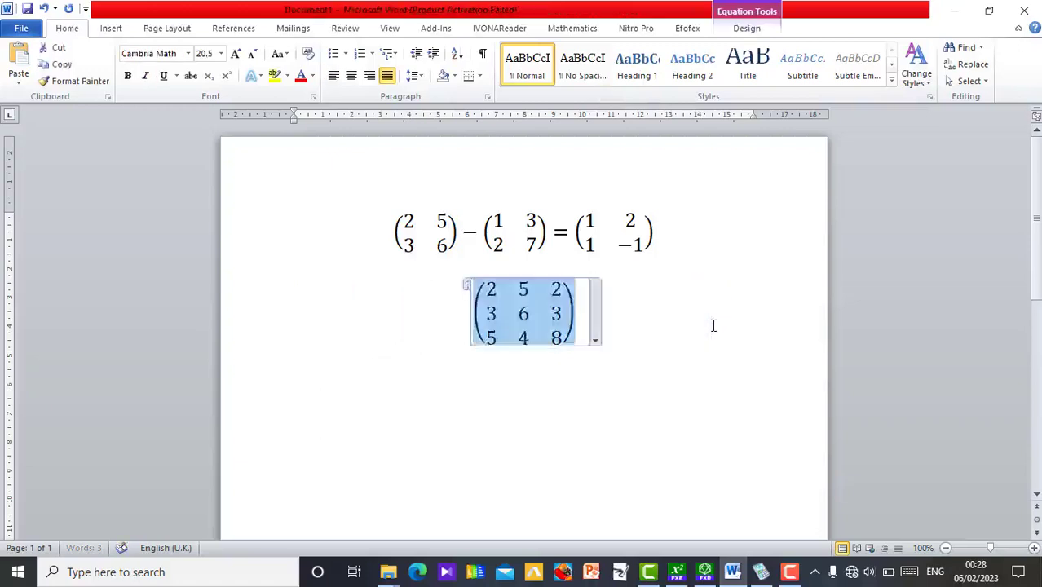
pyautogui.press('BackSpace')
pyautogui.press('BackSpace')
# Delete everything after the first matrix in the 2x2 subtraction expression.
pyautogui.press('BackSpace')
pyautogui.press('BackSpace')
pyautogui.press('BackSpace')
pyautogui.press('BackSpace')
pyautogui.press('BackSpace')
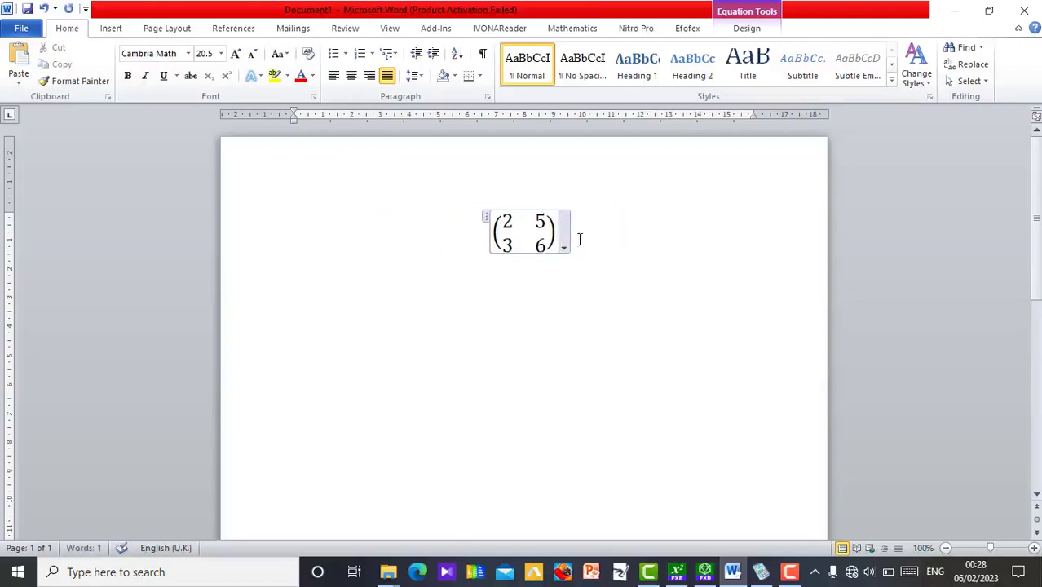
# Calculate the determinant of the 2x2 matrix and join the result to it with an equals sign.
pyautogui.click(579, 29)
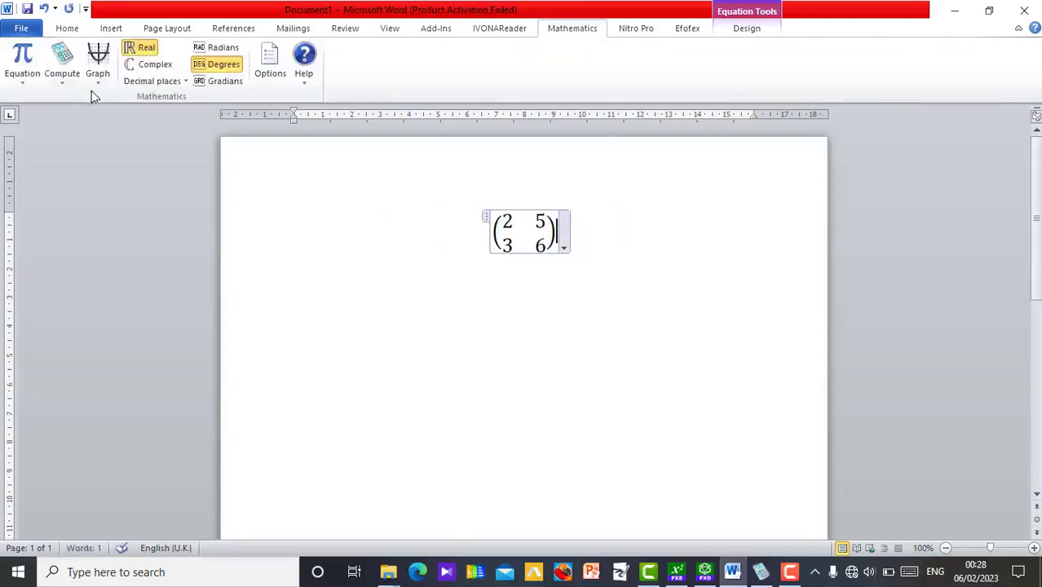
pyautogui.click(66, 88)
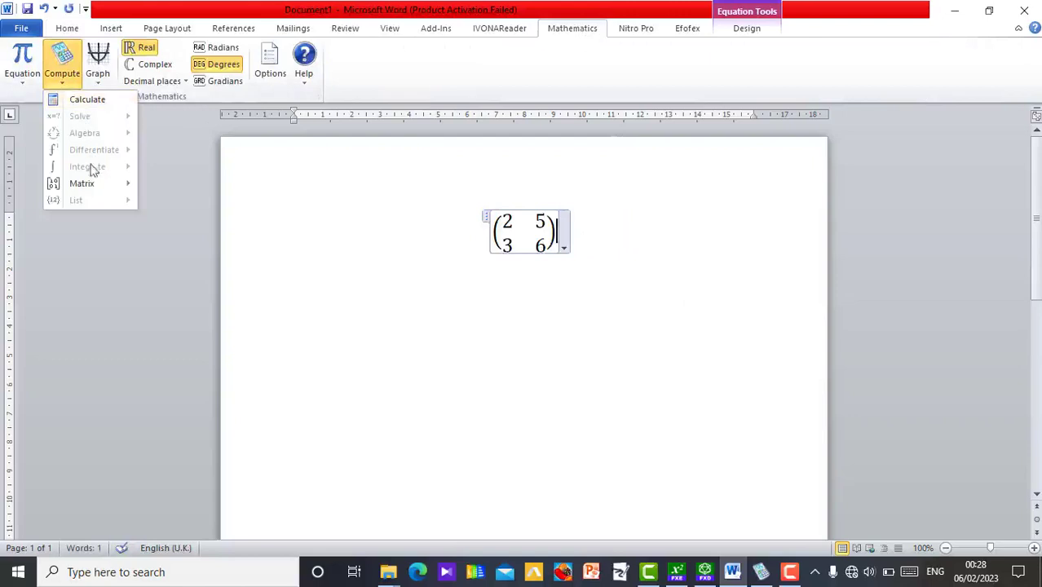
pyautogui.moveTo(96, 186)
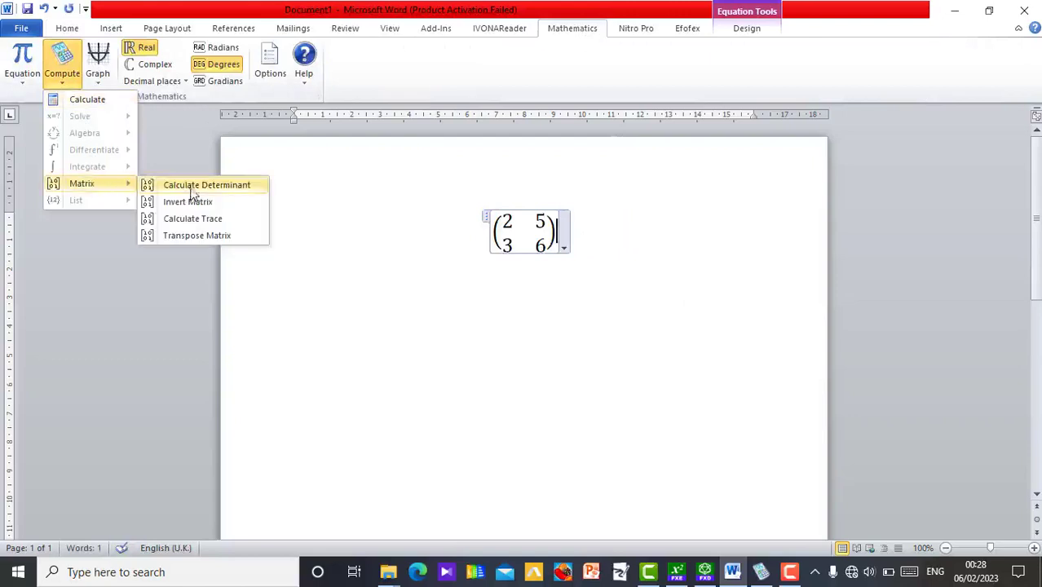
pyautogui.click(204, 193)
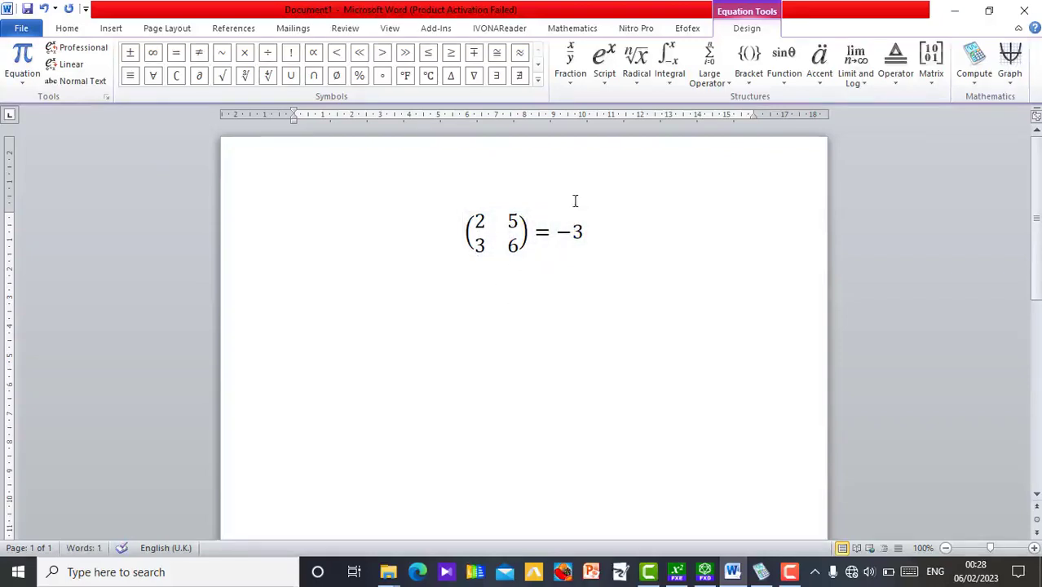
# Delete the equals sign and the determinant after the 2x2 matrix.
pyautogui.click(593, 232)
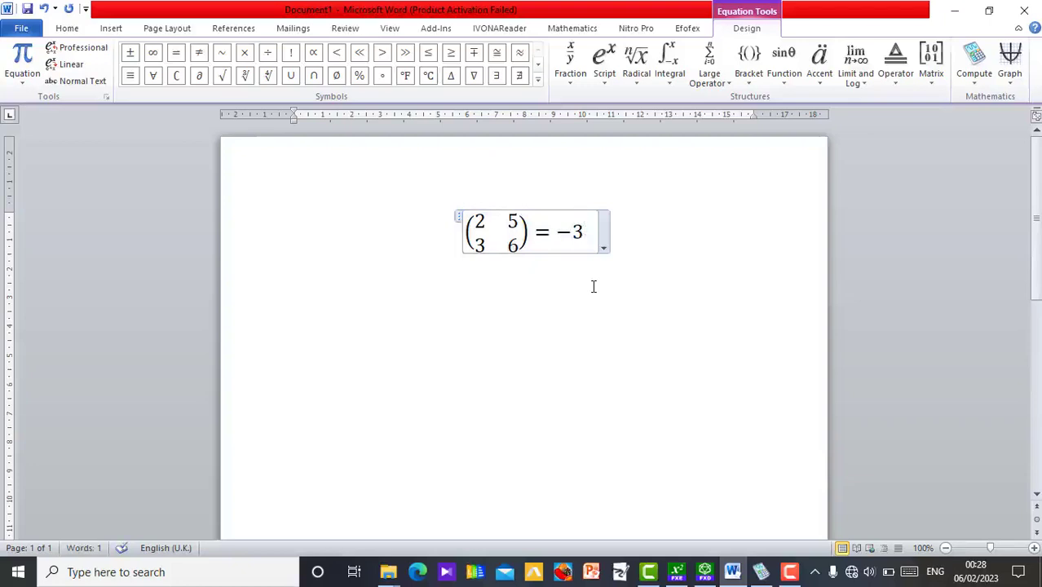
pyautogui.press('BackSpace')
pyautogui.press('BackSpace')
pyautogui.press('BackSpace')
pyautogui.press('BackSpace')
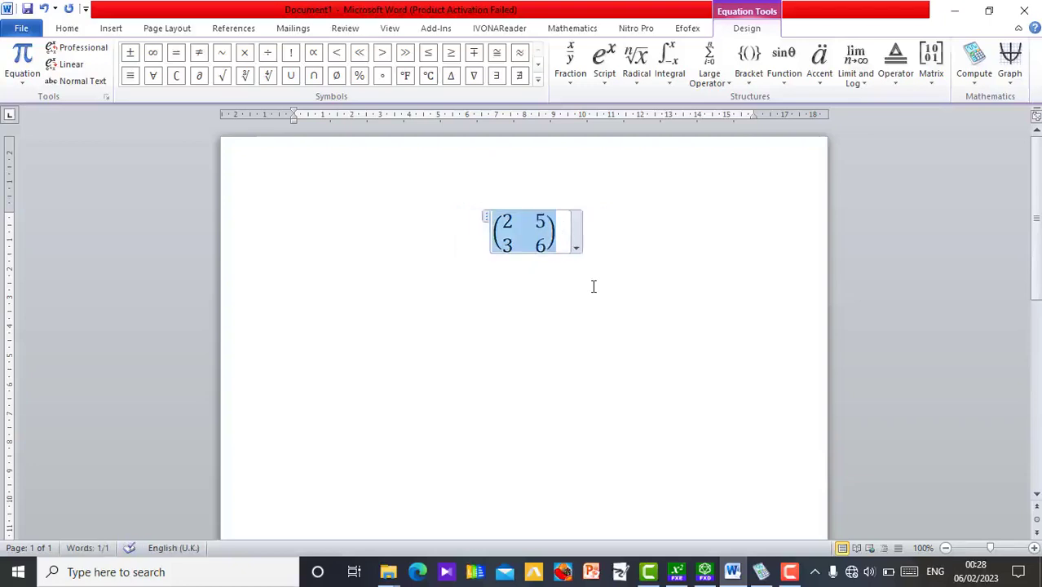
pyautogui.press('Right')
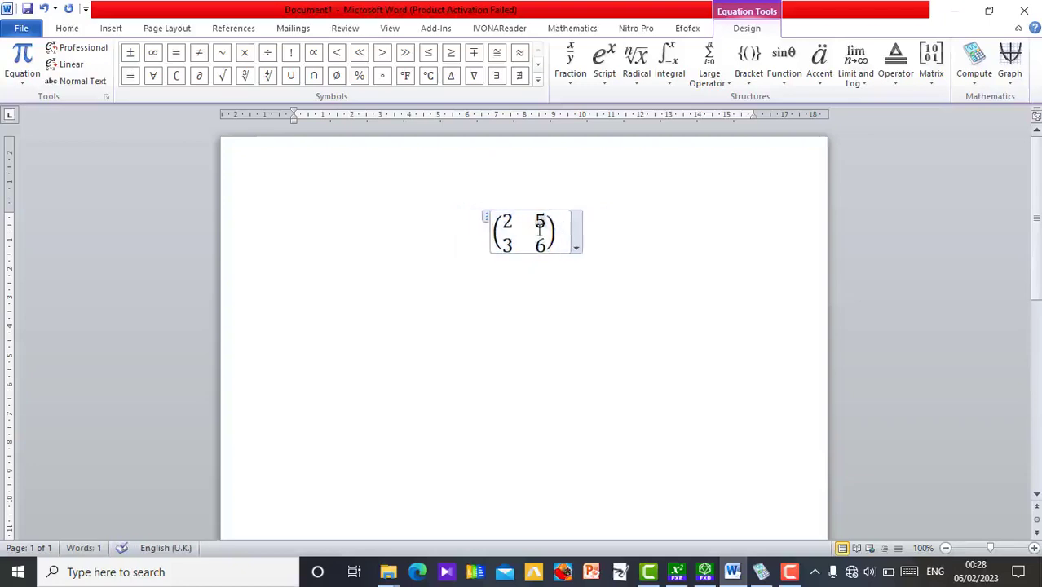
# Compute the inverse of the 2x2 matrix with the Mathematics add-in.
pyautogui.click(539, 231)
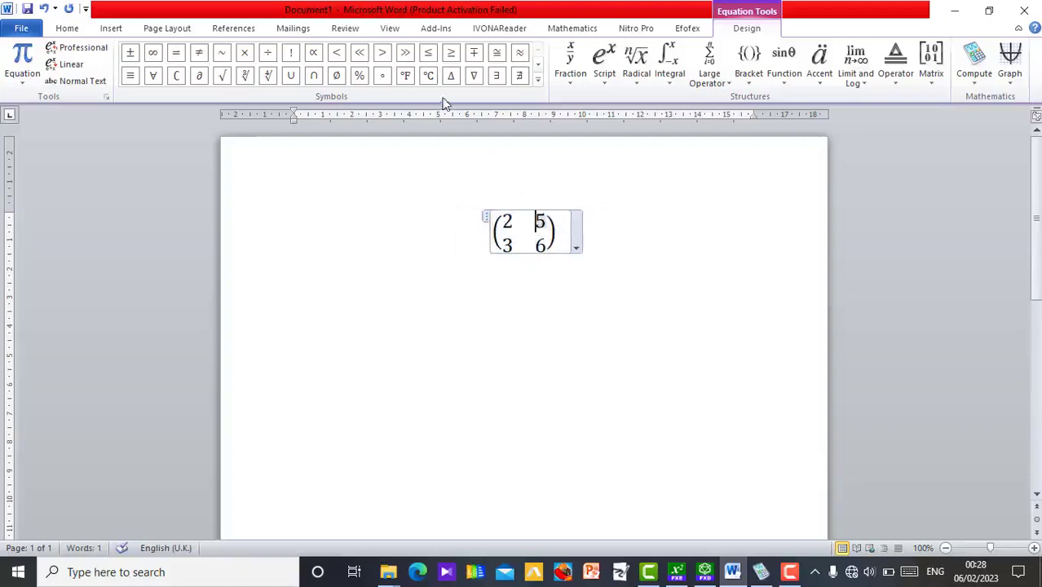
pyautogui.click(970, 86)
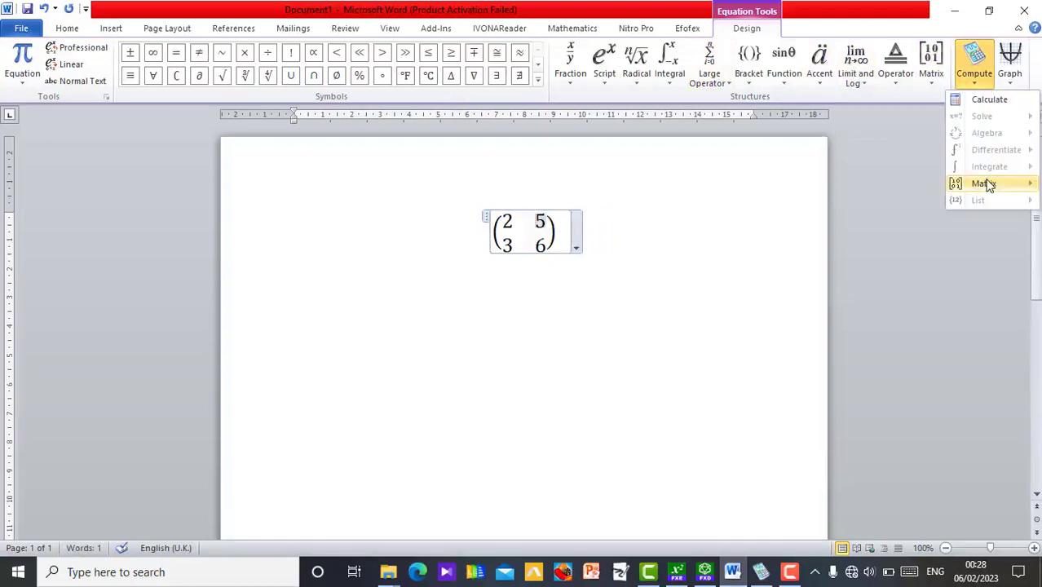
pyautogui.moveTo(988, 185)
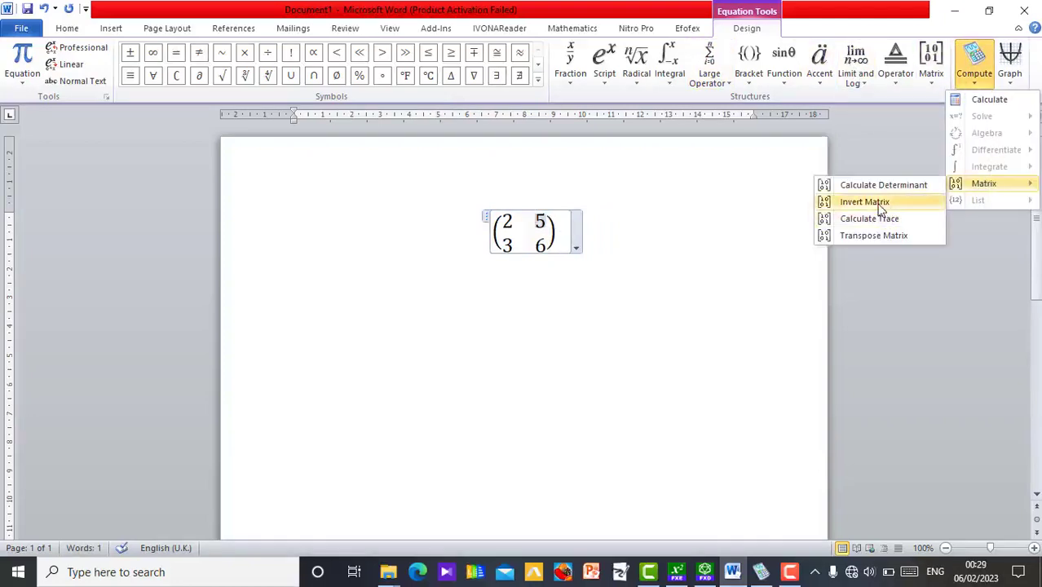
pyautogui.click(880, 209)
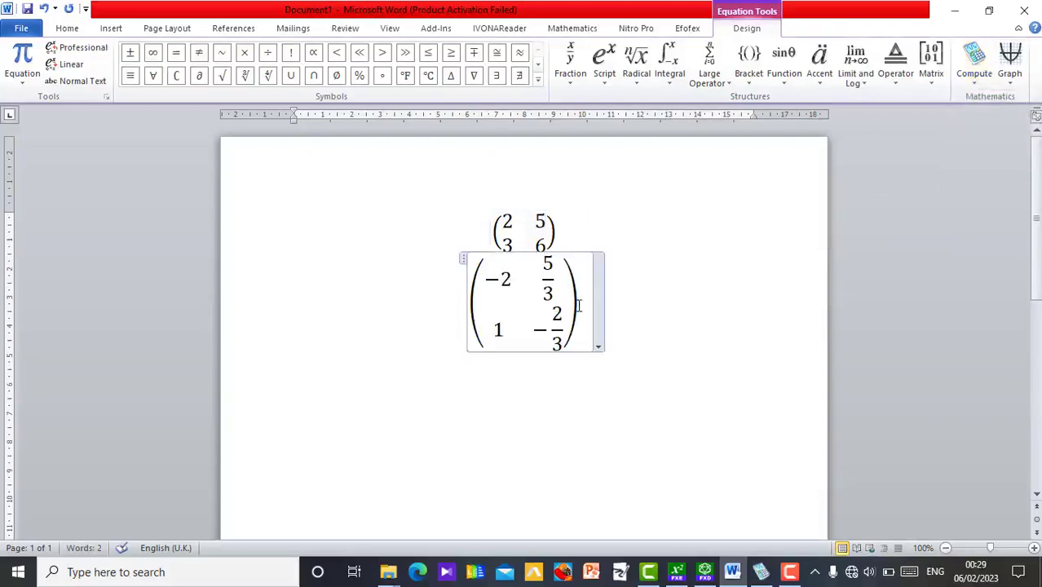
# Remove the inverse matrix so that only the original 2x2 matrix stays in the document.
pyautogui.hotkey('ctrl', 'shift', '=')
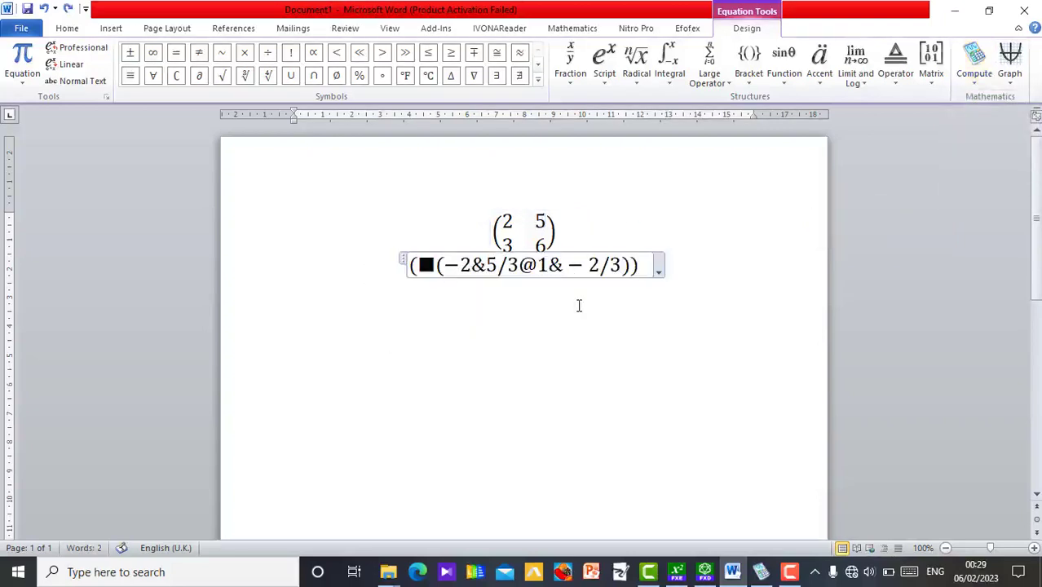
pyautogui.press('BackSpace')
pyautogui.press('BackSpace')
pyautogui.press('Up')
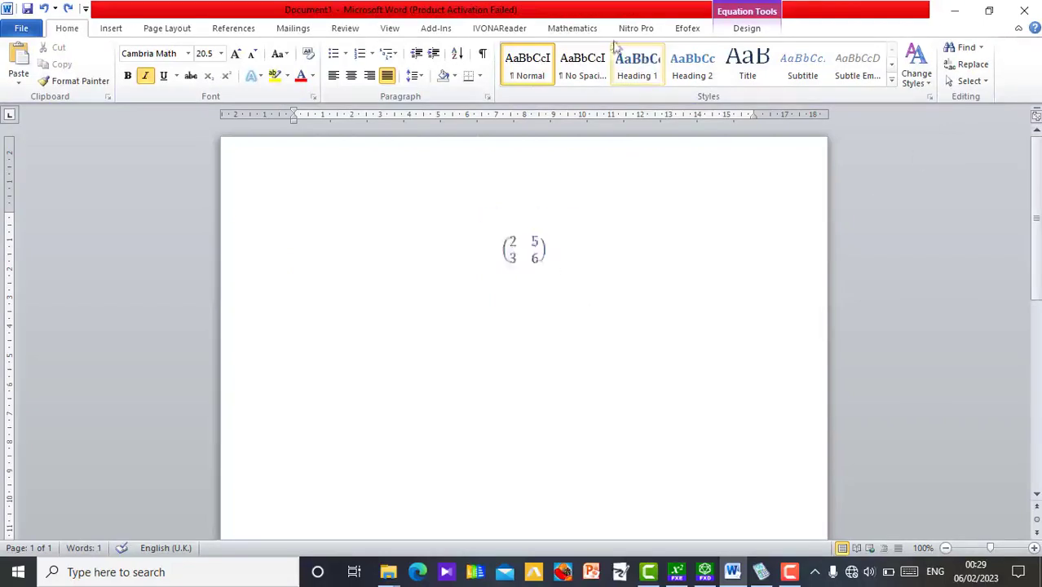
# Compute the transpose of the 2x2 matrix with the Mathematics add-in.
pyautogui.click(588, 30)
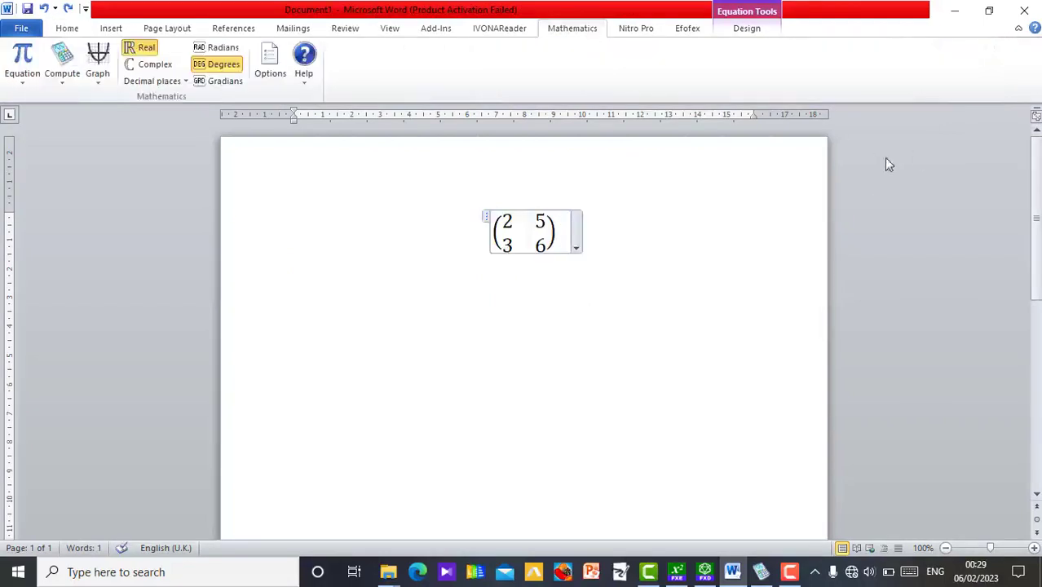
pyautogui.click(59, 83)
pyautogui.moveTo(103, 184)
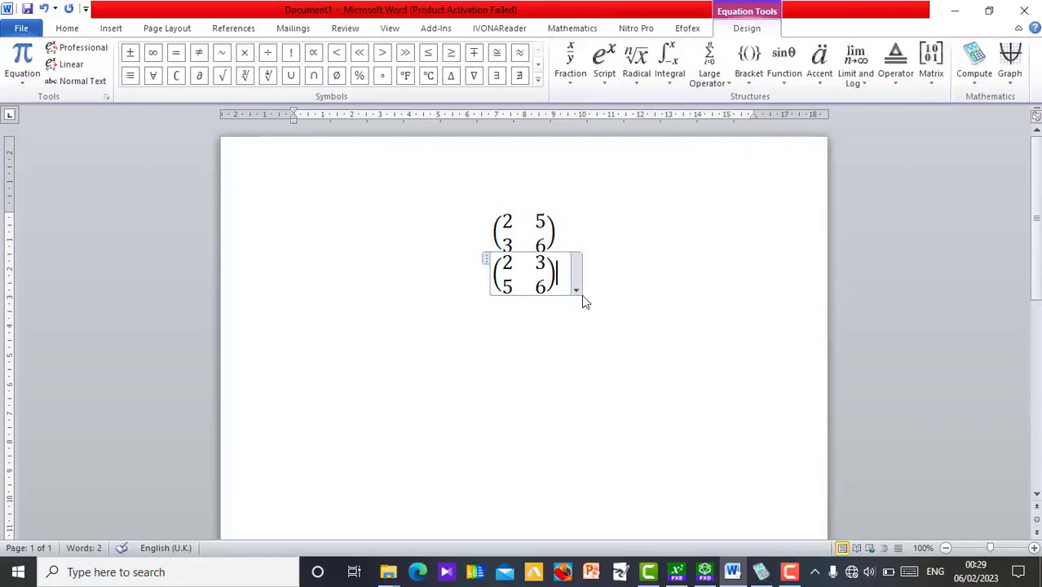
# Delete the 2x2 matrix and its transpose to empty the page.
pyautogui.click(612, 278)
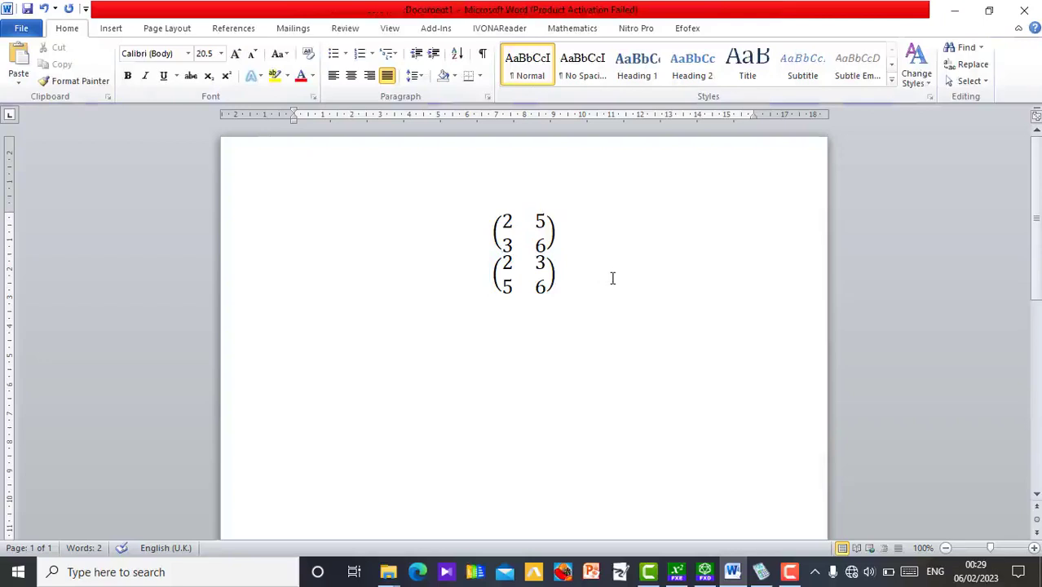
pyautogui.press('BackSpace')
pyautogui.press('BackSpace')
pyautogui.press('BackSpace')
pyautogui.press('BackSpace')
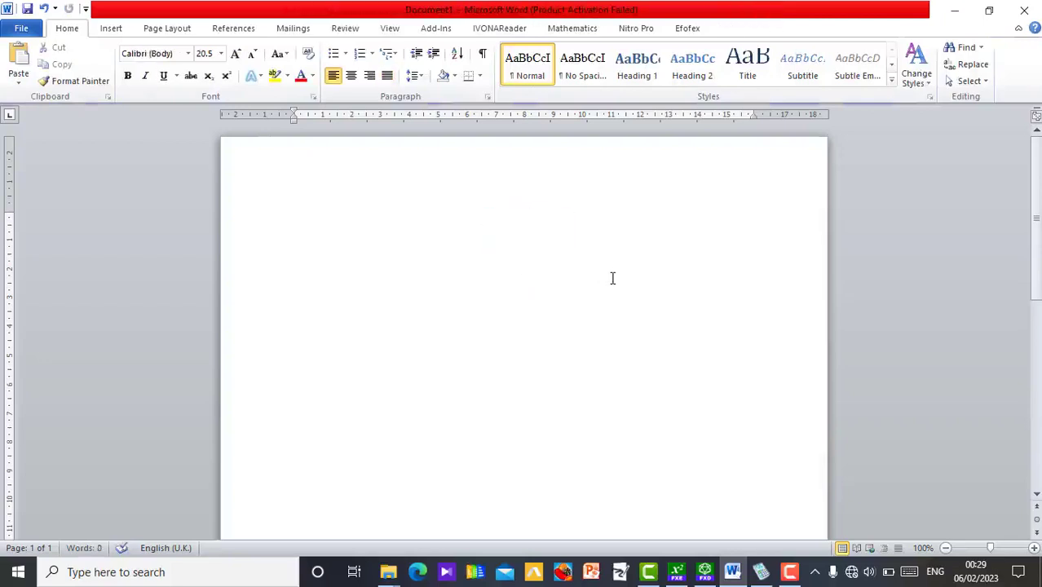
# Switch to FX Equation and cut the expression down to the first 3x3 matrix, (2,3,5 5,6,4 2,3,8).
pyautogui.click(676, 574)
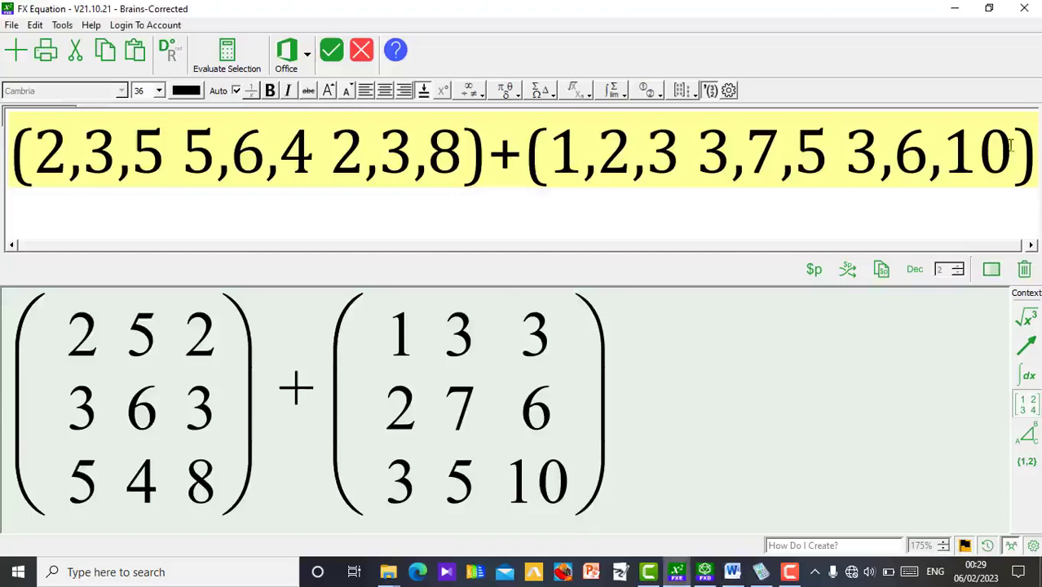
pyautogui.click(1035, 160)
pyautogui.press('BackSpace')
pyautogui.press('BackSpace')
pyautogui.press('BackSpace')
pyautogui.press('BackSpace')
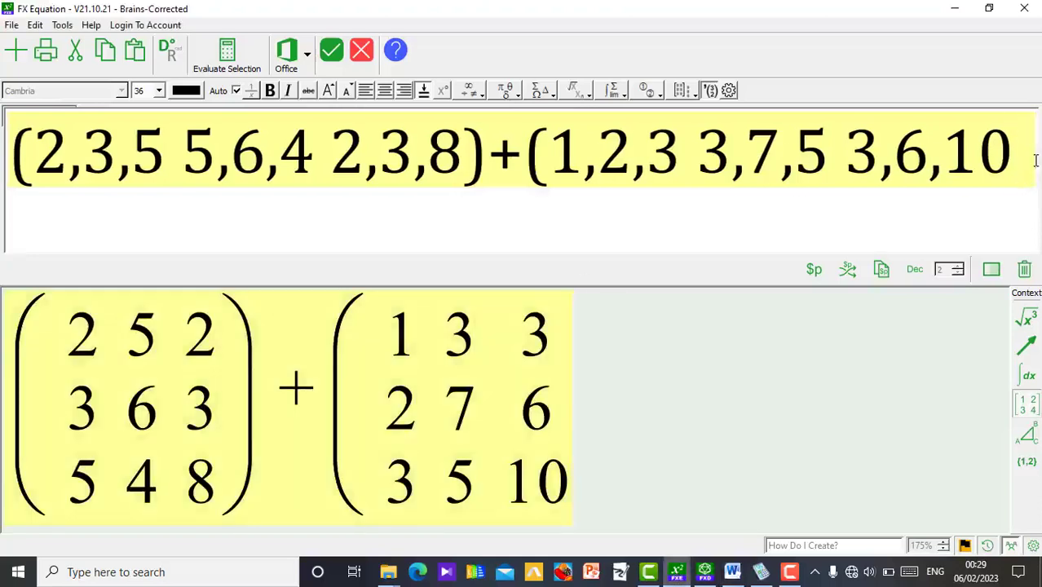
pyautogui.press('BackSpace')
pyautogui.press('BackSpace')
pyautogui.press('BackSpace')
pyautogui.press('BackSpace')
pyautogui.press('BackSpace')
pyautogui.press('BackSpace')
pyautogui.press('BackSpace')
pyautogui.press('BackSpace')
pyautogui.press('BackSpace')
pyautogui.press('BackSpace')
pyautogui.press('BackSpace')
pyautogui.press('BackSpace')
pyautogui.press('BackSpace')
pyautogui.press('BackSpace')
pyautogui.press('BackSpace')
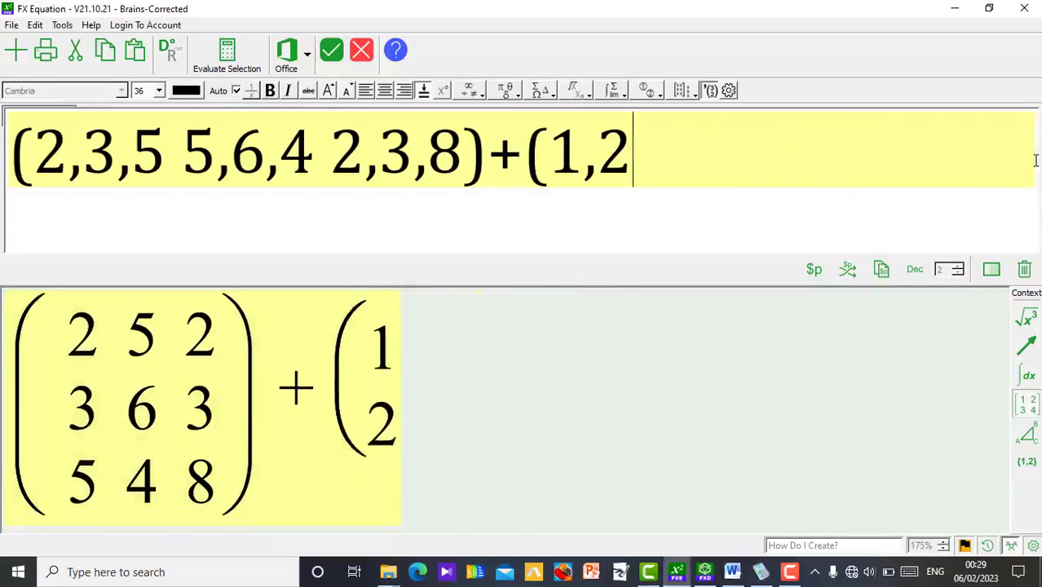
pyautogui.press('BackSpace')
pyautogui.press('BackSpace')
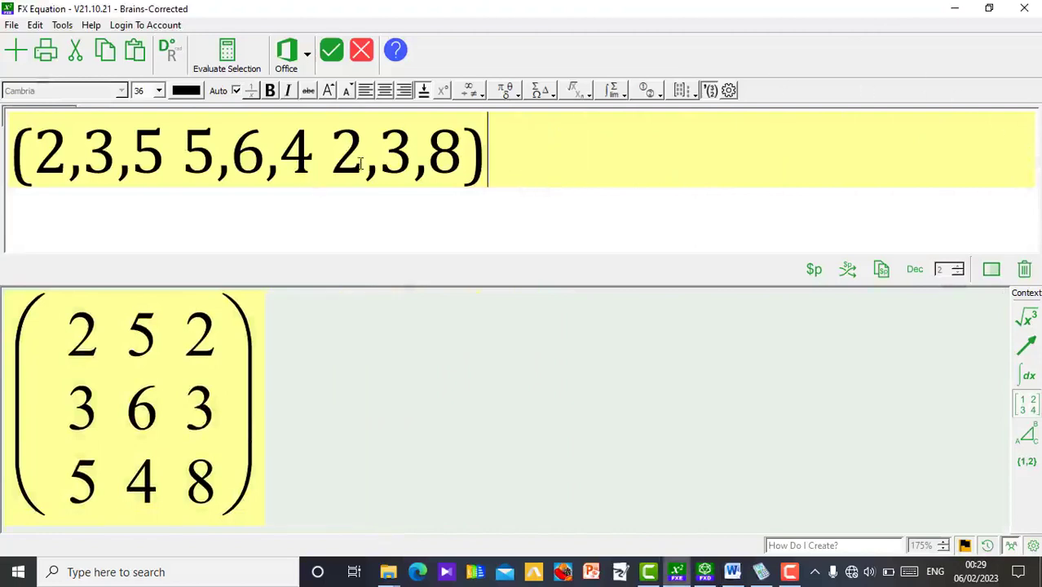
# Copy the single 3x3 matrix from FX Equation and paste it into the empty Word document.
pyautogui.click(331, 50)
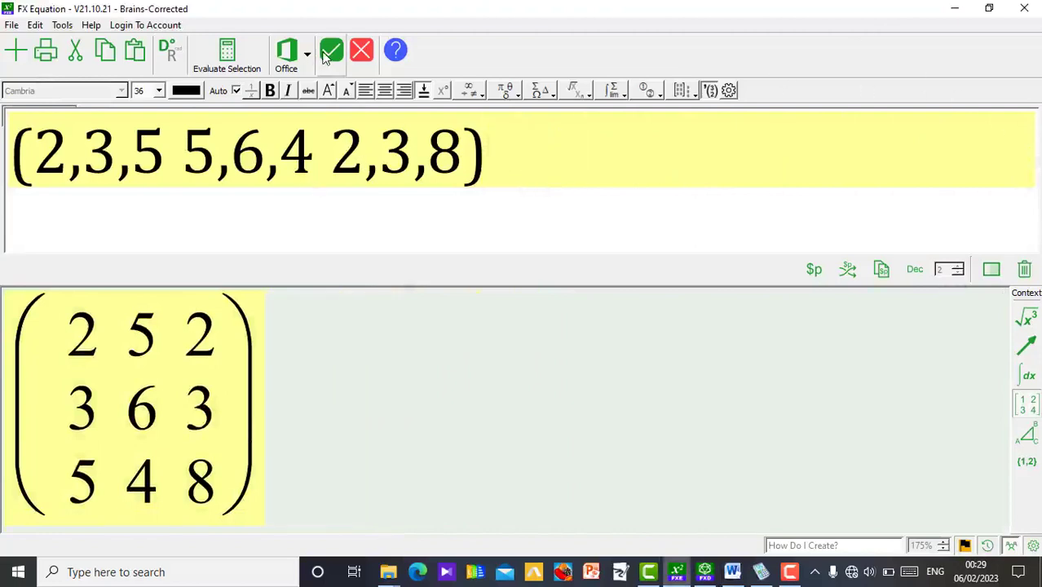
pyautogui.click(732, 571)
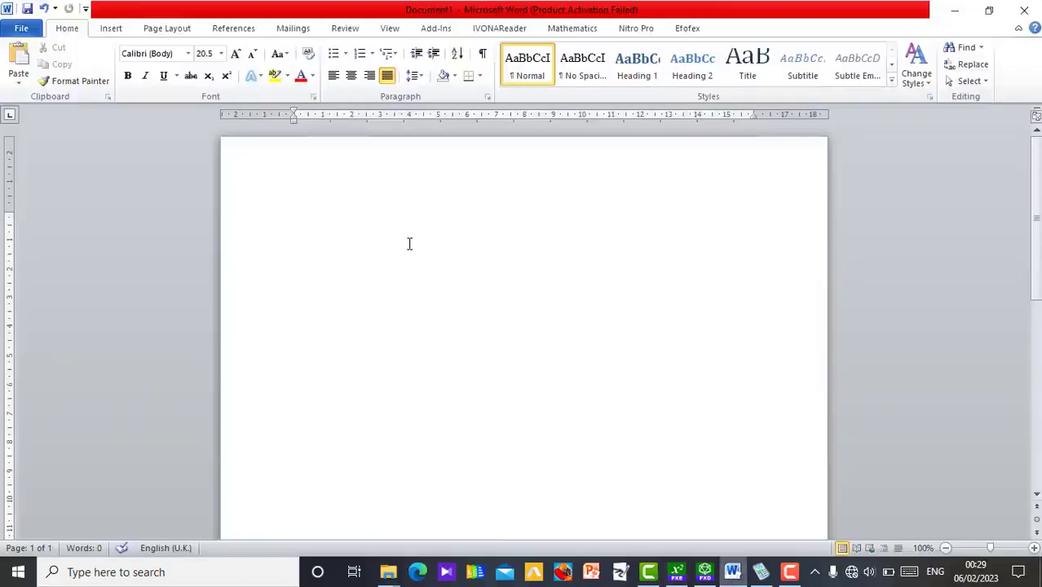
pyautogui.hotkey('ctrl', 'v')
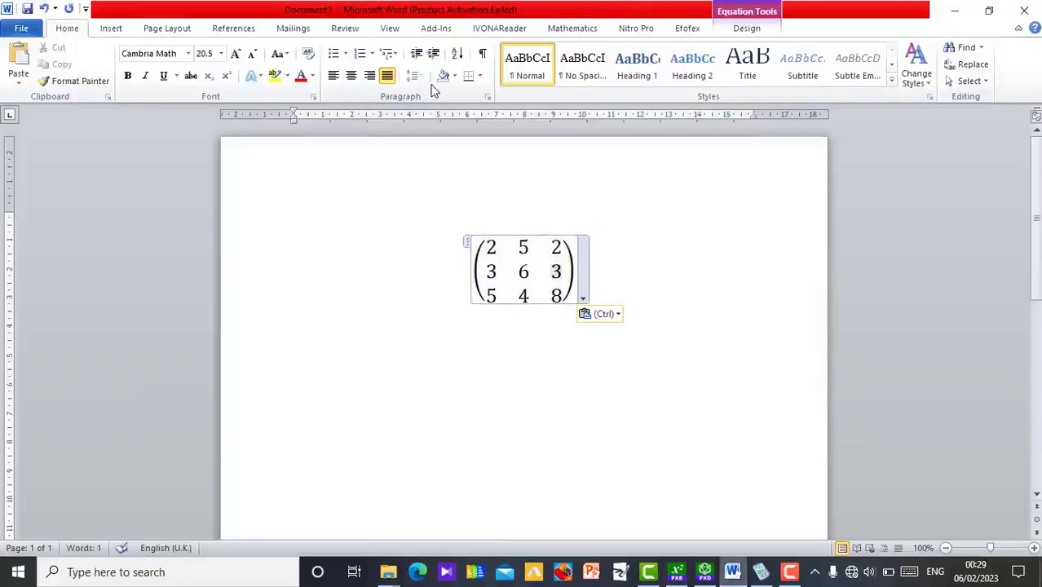
# Compute the inverse of the pasted 3x3 matrix with the Mathematics add-in.
pyautogui.click(572, 30)
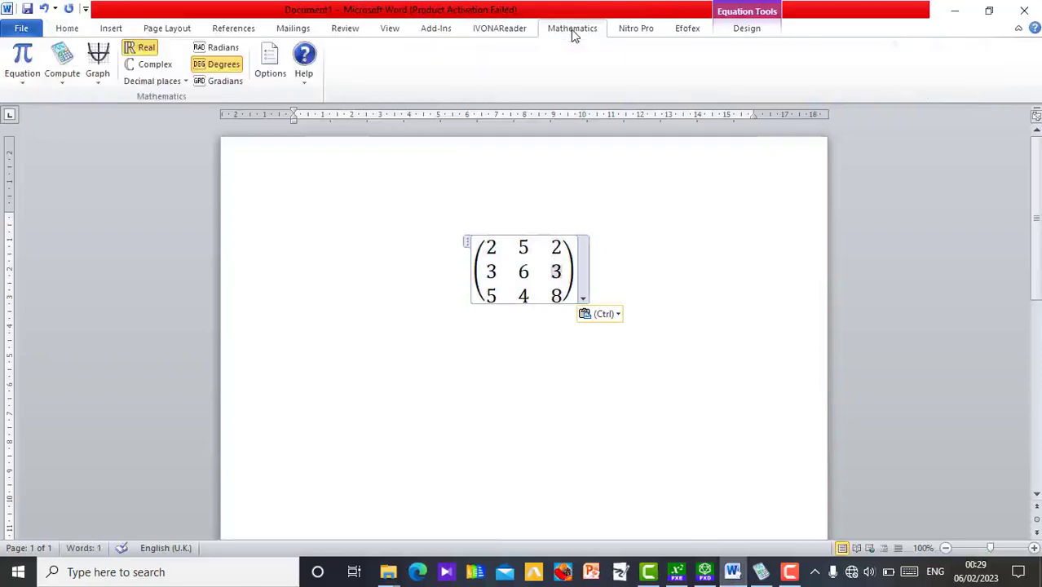
pyautogui.click(63, 86)
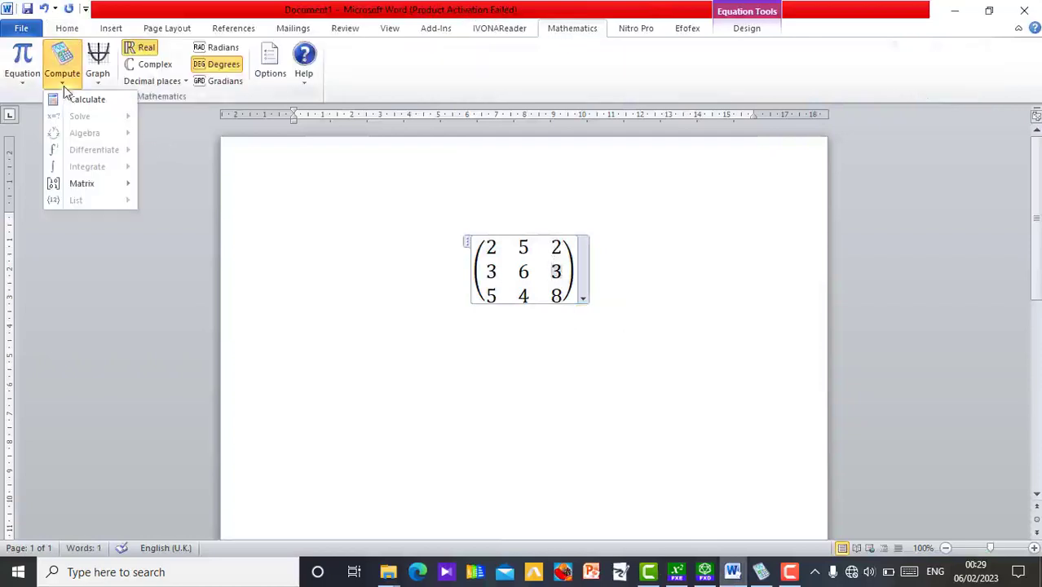
pyautogui.moveTo(112, 185)
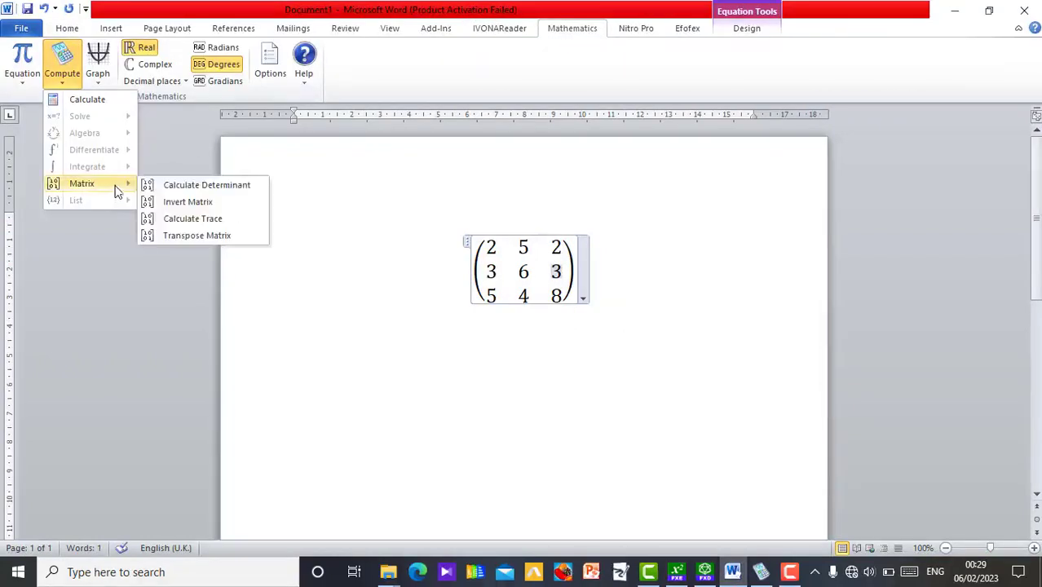
pyautogui.click(197, 201)
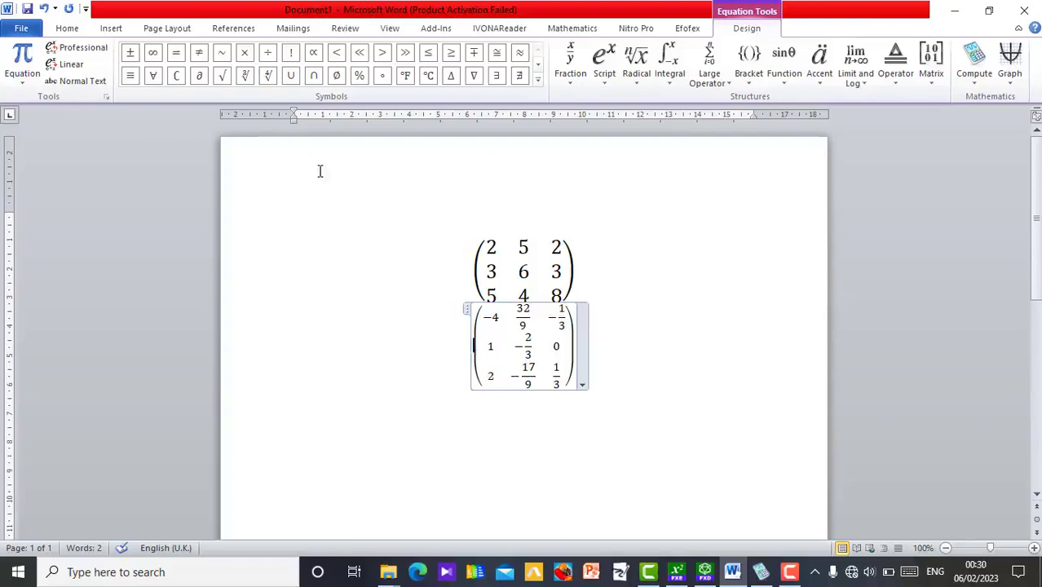
# Insert the × symbol before the inverse and join it to the original 3x3 matrix as one multiplication expression.
pyautogui.click(244, 52)
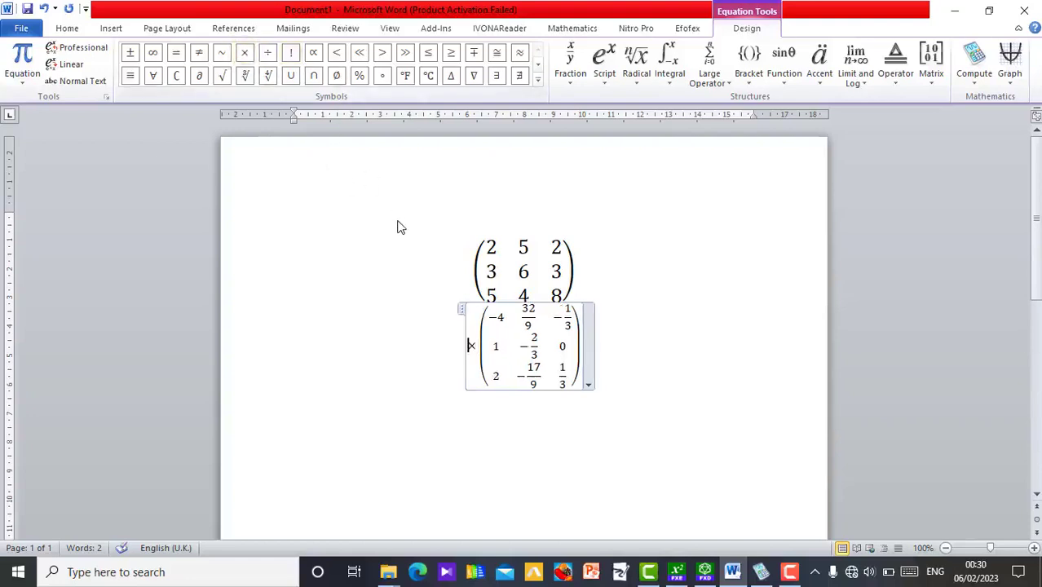
pyautogui.press('BackSpace')
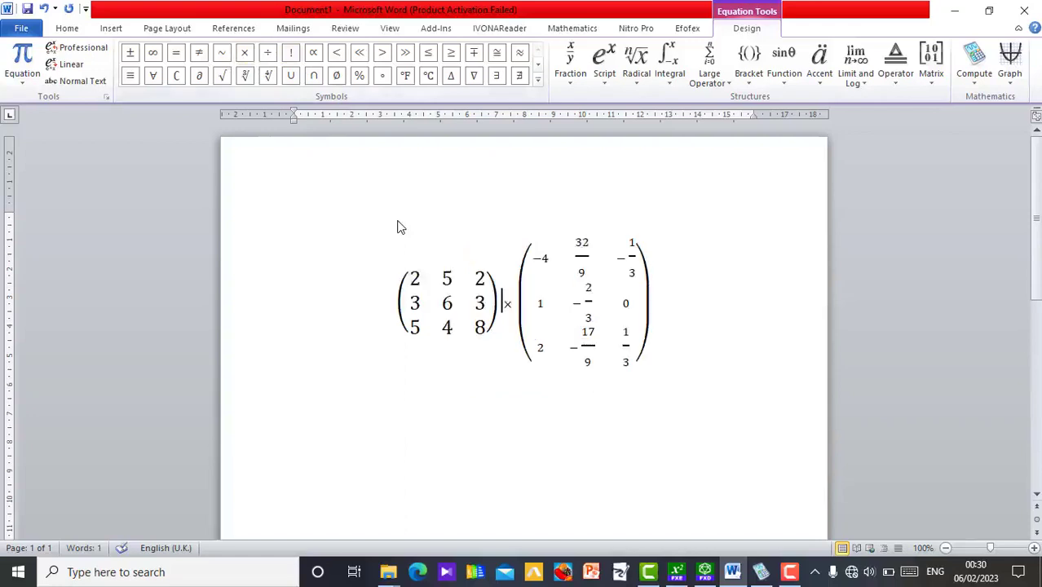
pyautogui.hotkey('shift', 'Left')
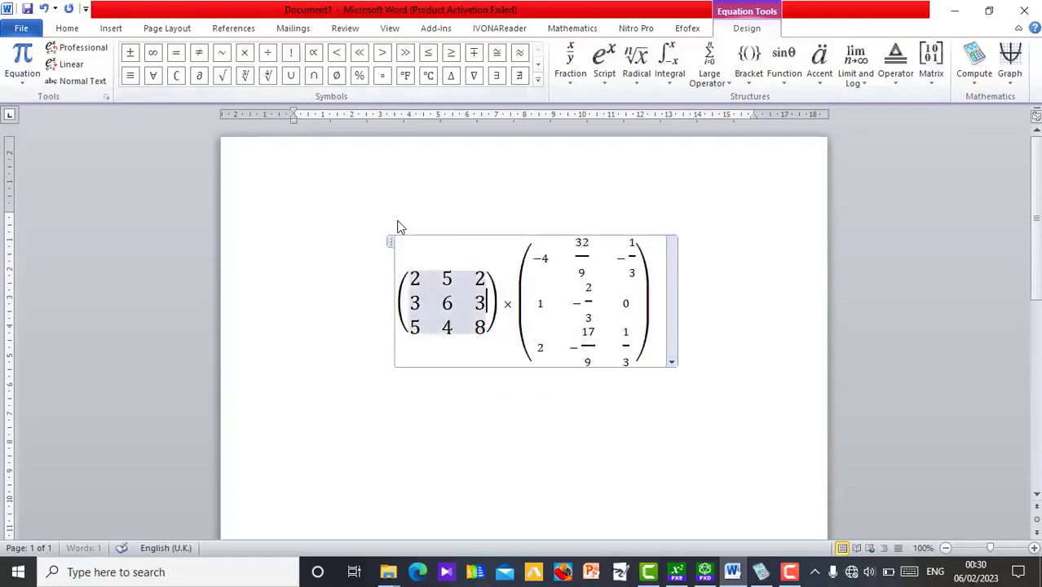
pyautogui.click(542, 300)
pyautogui.click(516, 308)
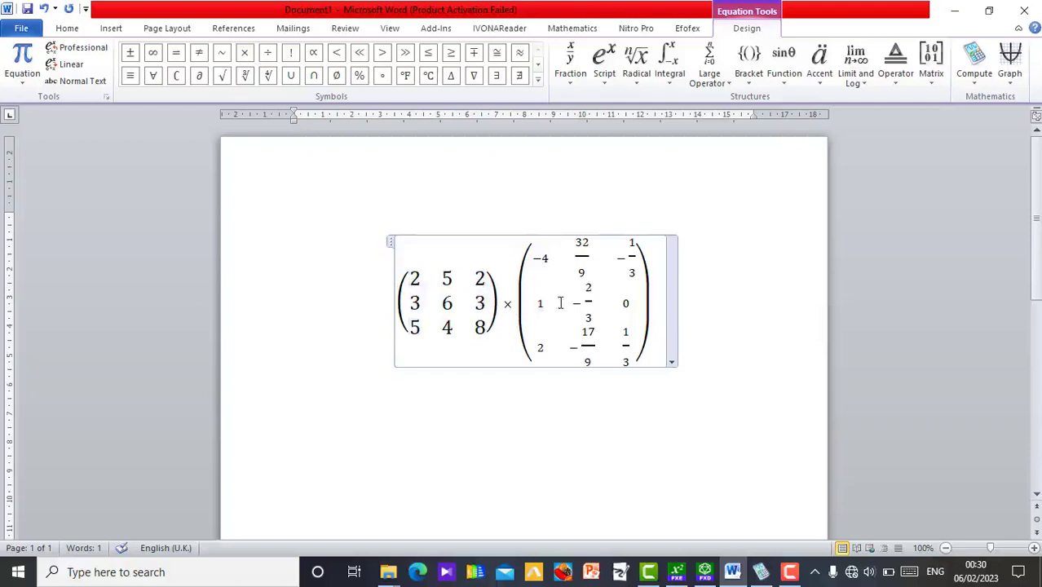